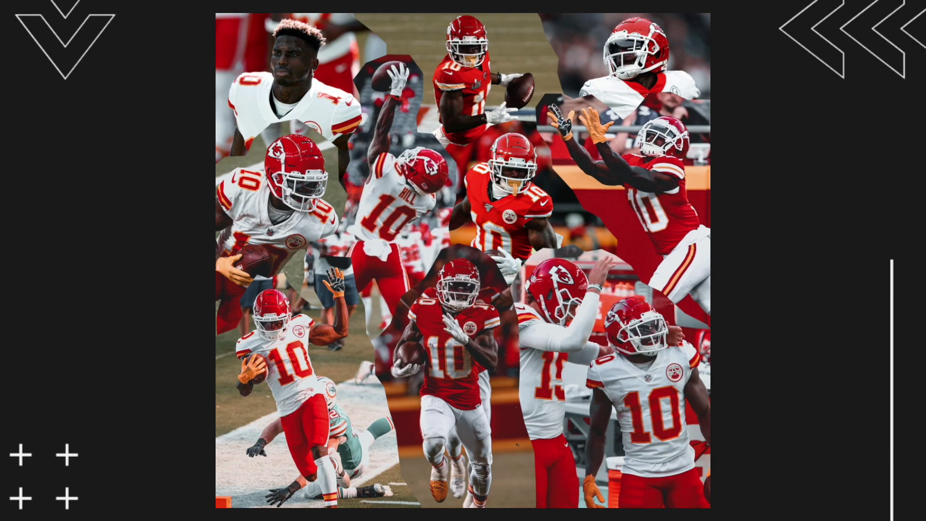
pyautogui.press('Escape')
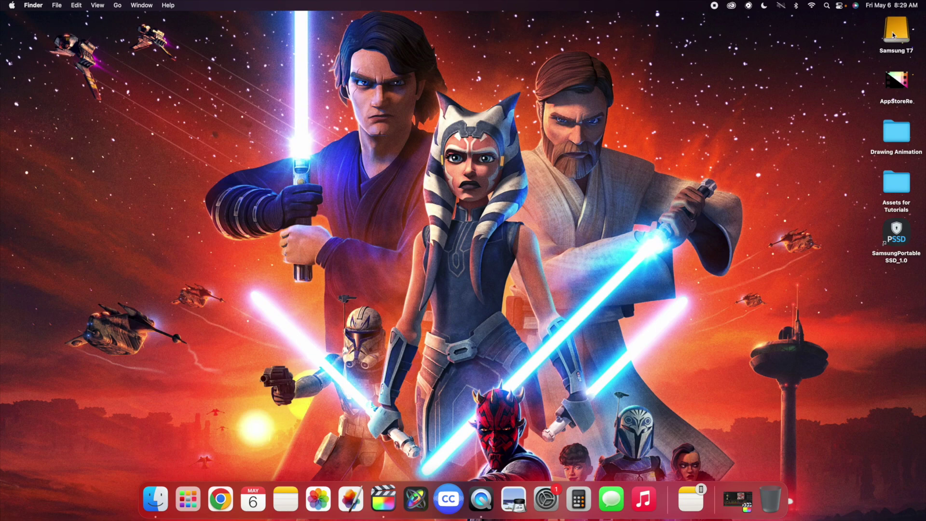
# Step: Look through the Media folder of Tyreek Hill Hype Video on the Samsung T7 drive and switch to Final Cut Pro
pyautogui.doubleClick(894, 32)
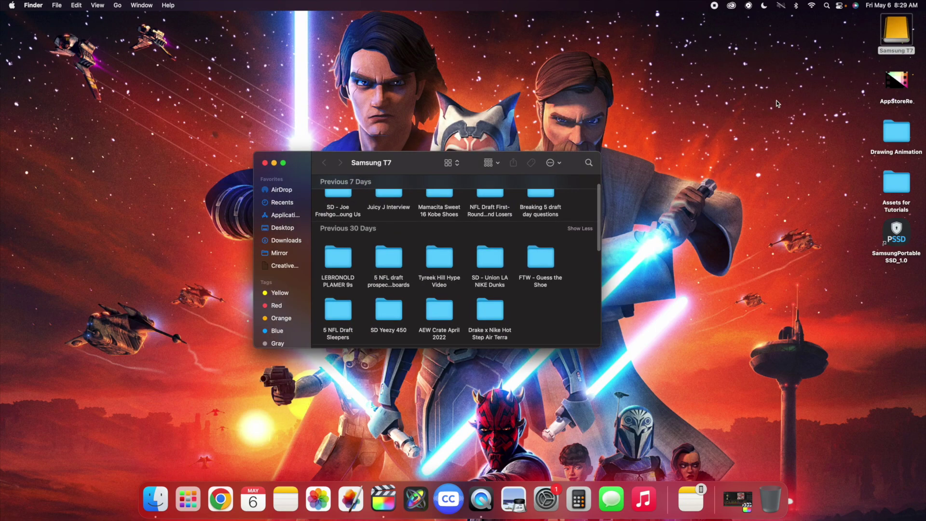
pyautogui.doubleClick(439, 262)
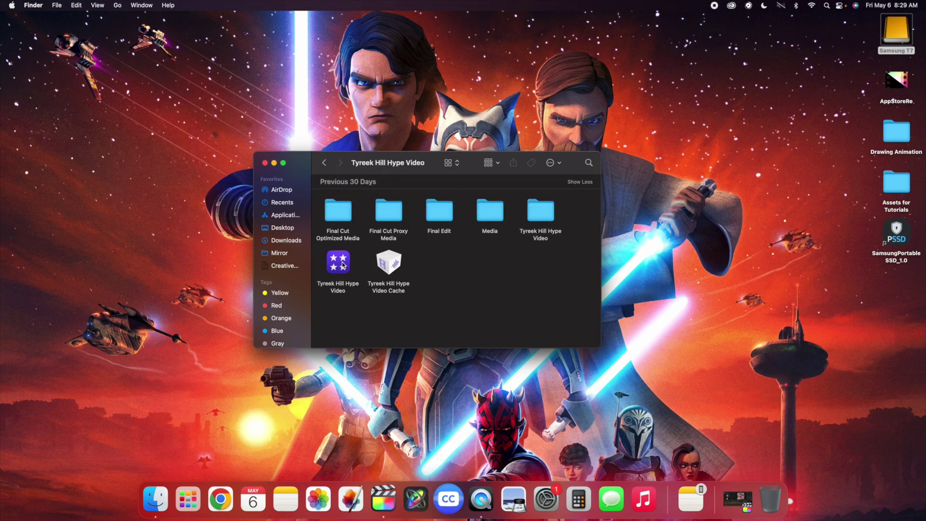
pyautogui.doubleClick(484, 216)
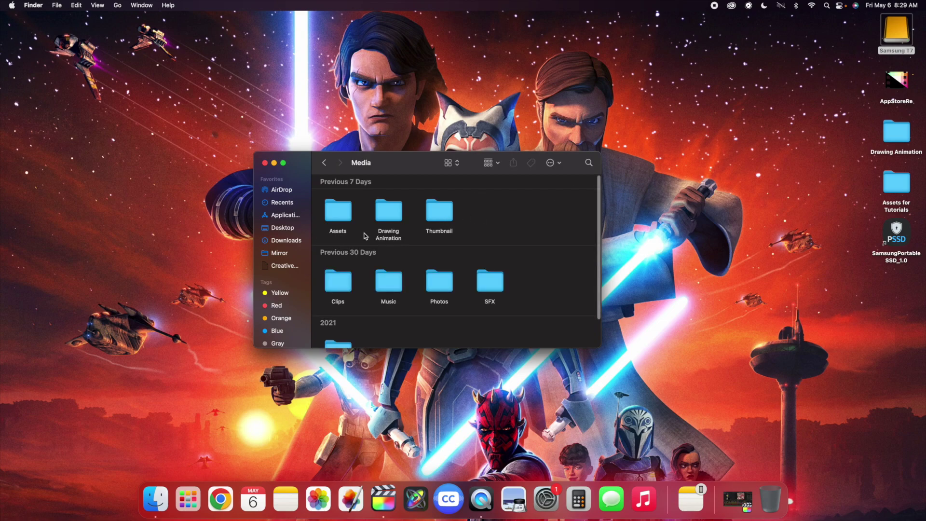
pyautogui.scroll(-2, 451, 237)
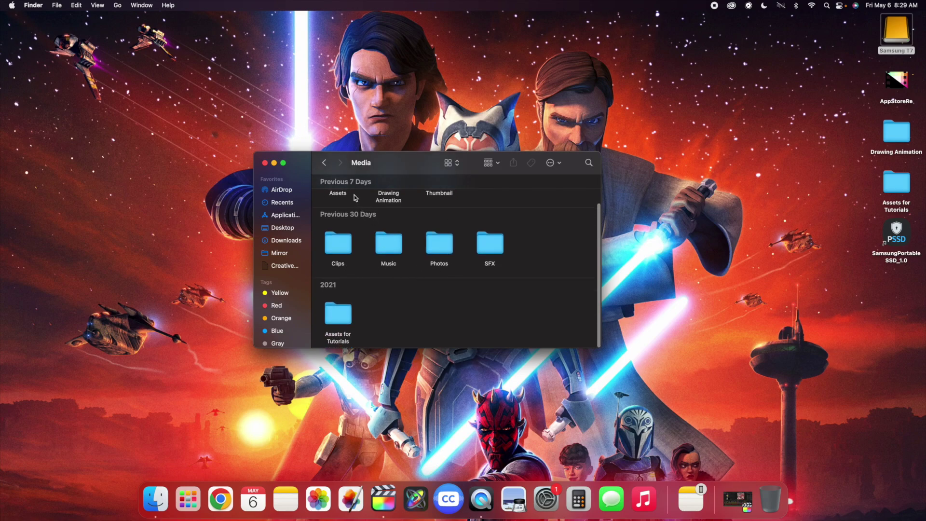
pyautogui.click(265, 163)
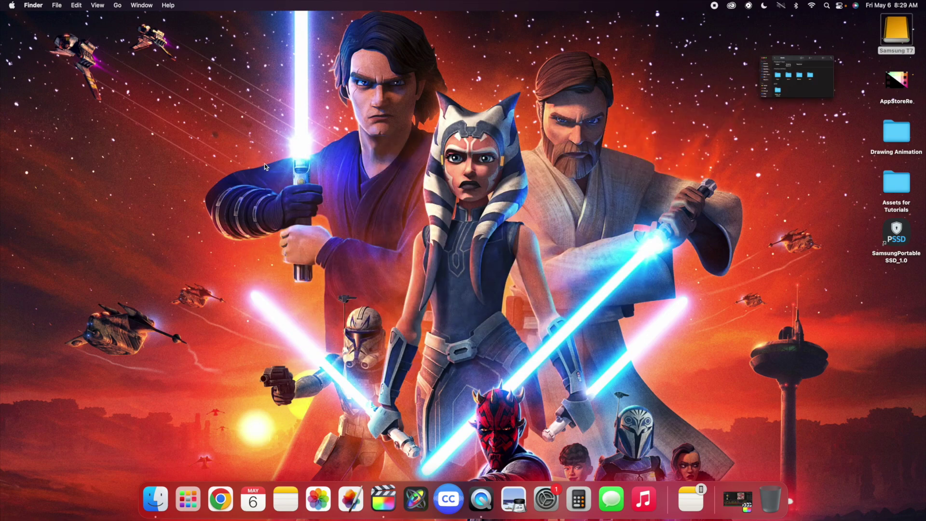
pyautogui.click(737, 499)
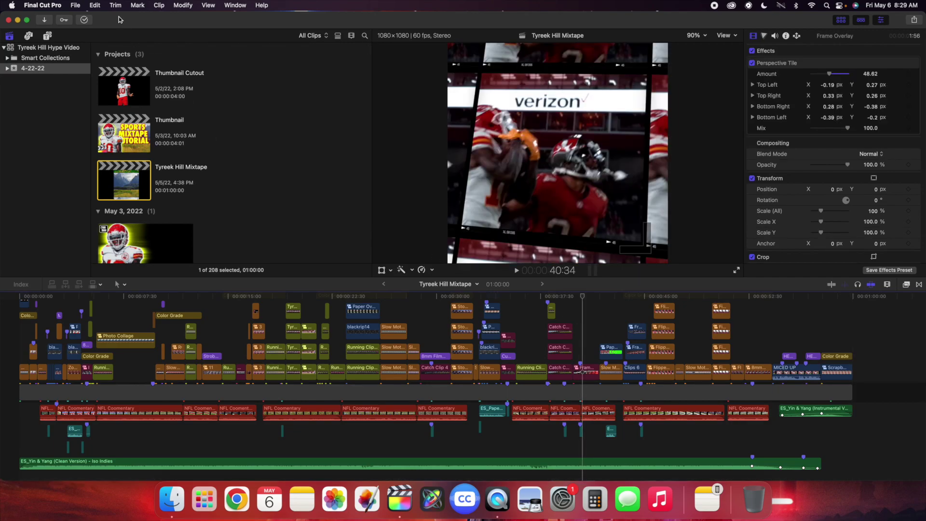
# Step: Try to create a new library in the Editing Assets folder on the Samsung T7 drive, cancelling before saving
pyautogui.click(75, 4)
pyautogui.moveTo(90, 20)
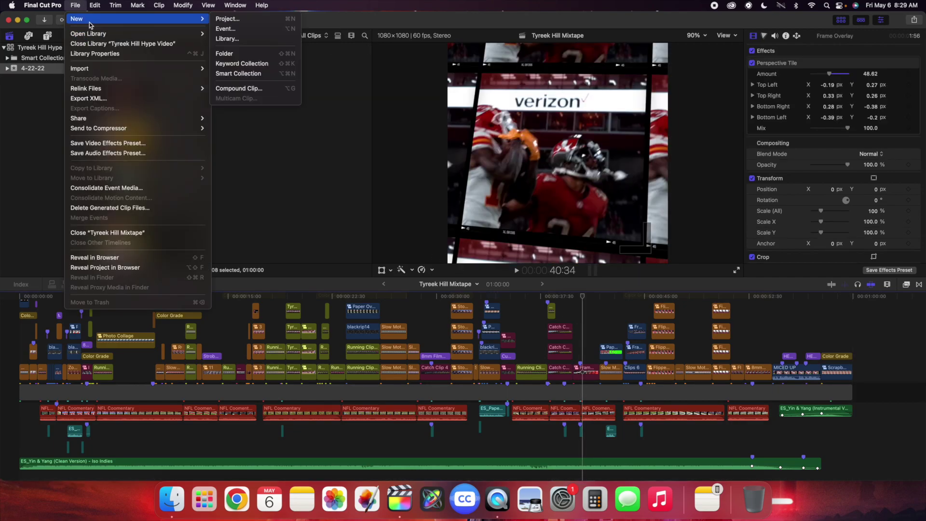
pyautogui.click(219, 39)
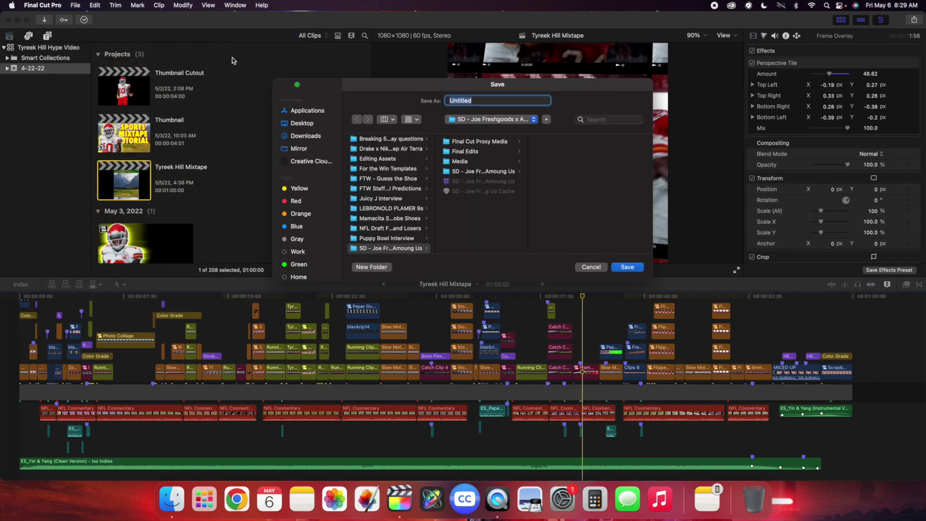
pyautogui.scroll(-5, 291, 182)
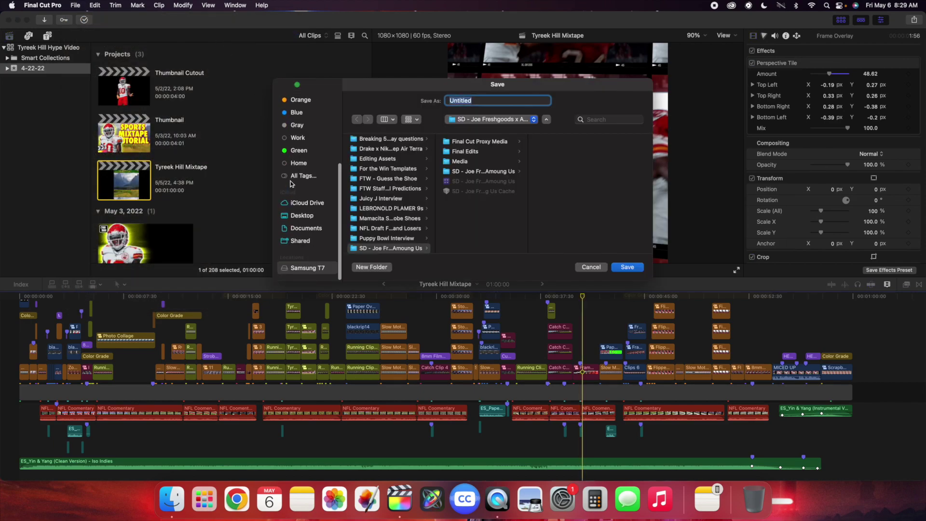
pyautogui.click(303, 271)
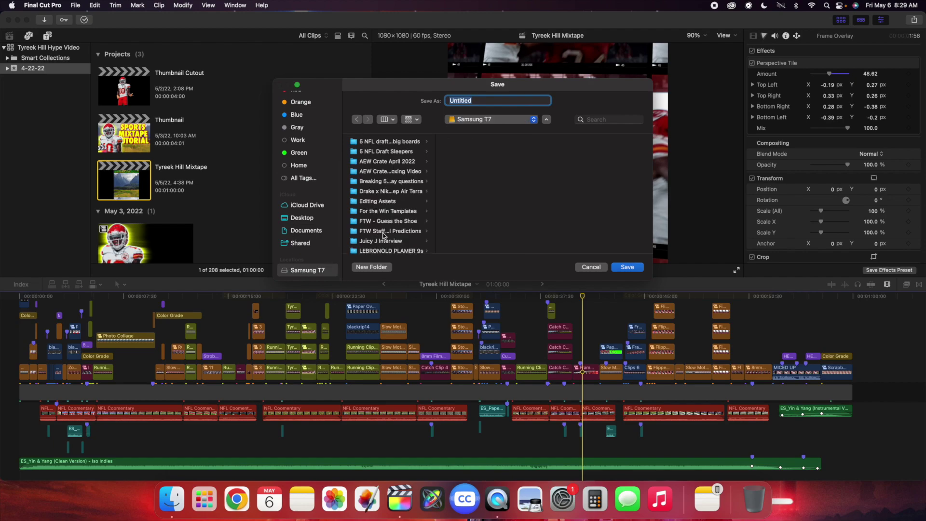
pyautogui.click(369, 203)
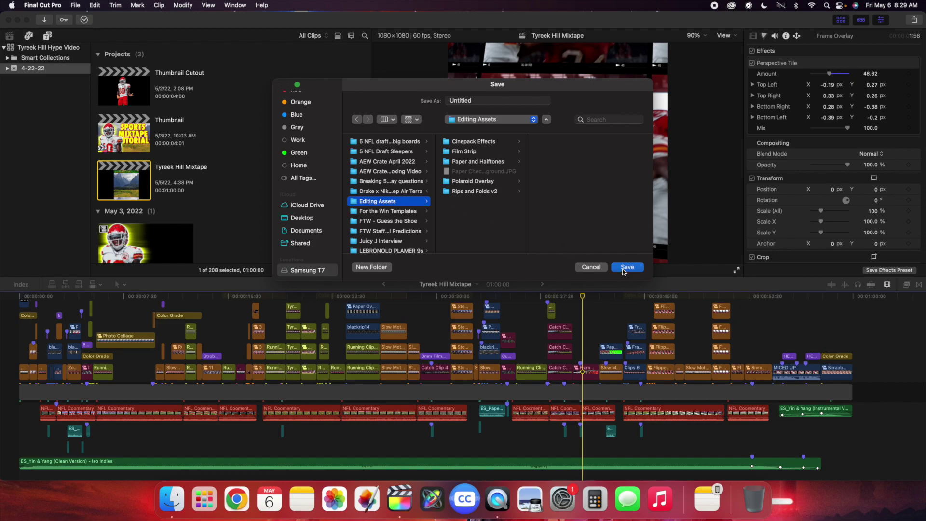
pyautogui.click(590, 268)
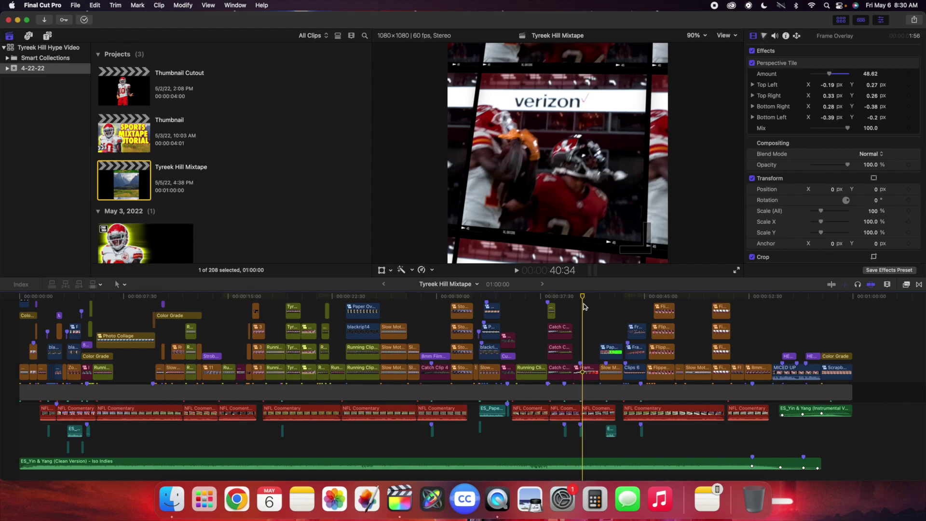
# Step: Set up an import of the Media folder inside Tyreek Hill Hype Video from Samsung T7, closing the window without importing
pyautogui.press('super+i')
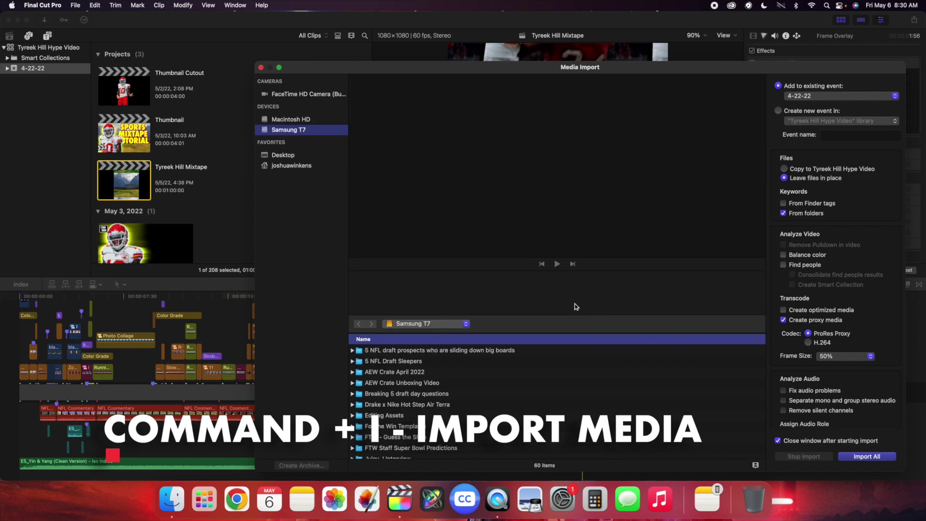
pyautogui.scroll(-10, 394, 354)
pyautogui.click(351, 388)
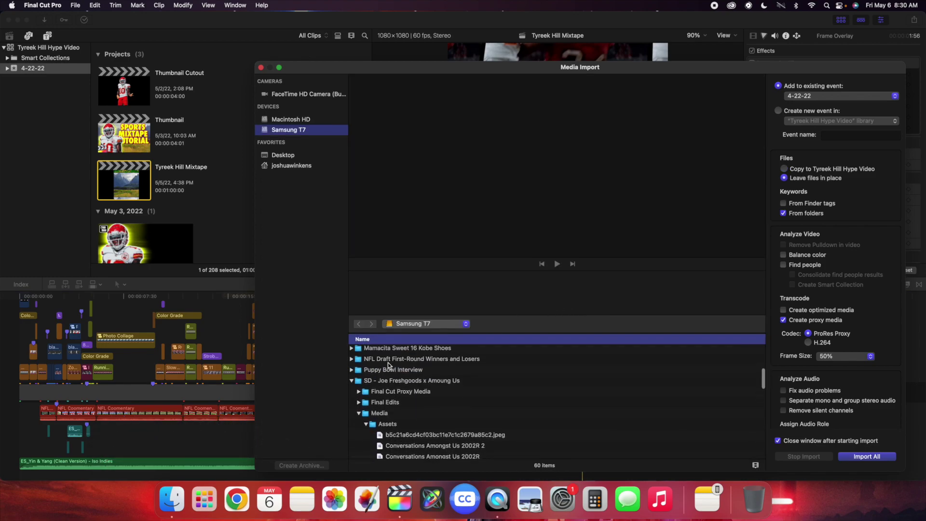
pyautogui.click(351, 388)
pyautogui.scroll(-5, 357, 381)
pyautogui.click(352, 366)
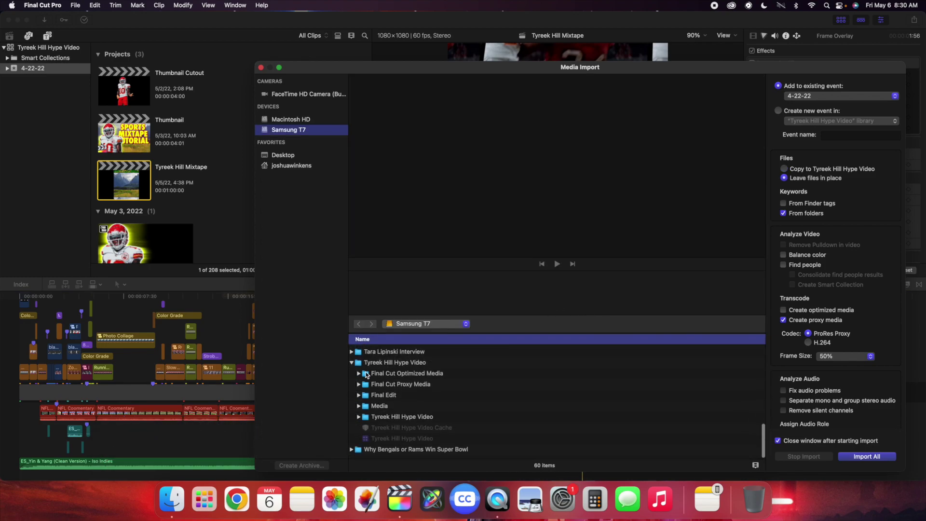
pyautogui.click(380, 409)
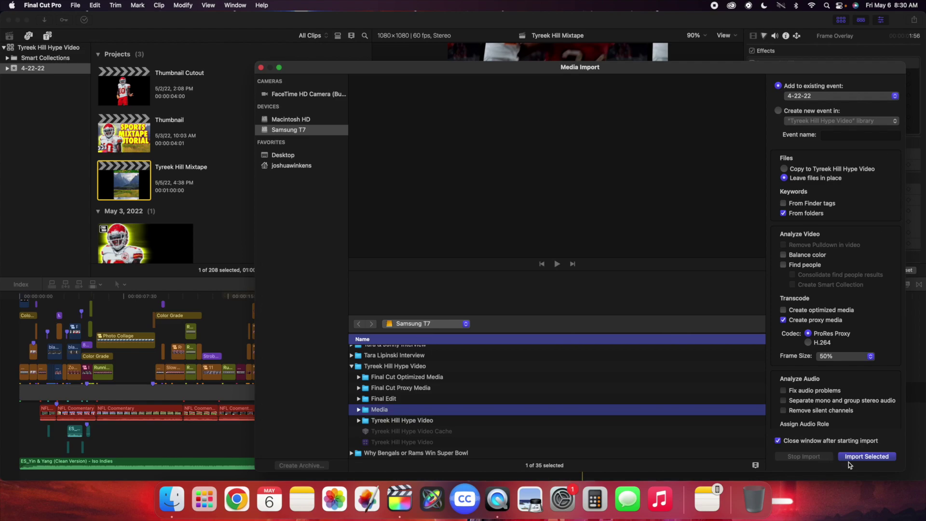
pyautogui.click(261, 67)
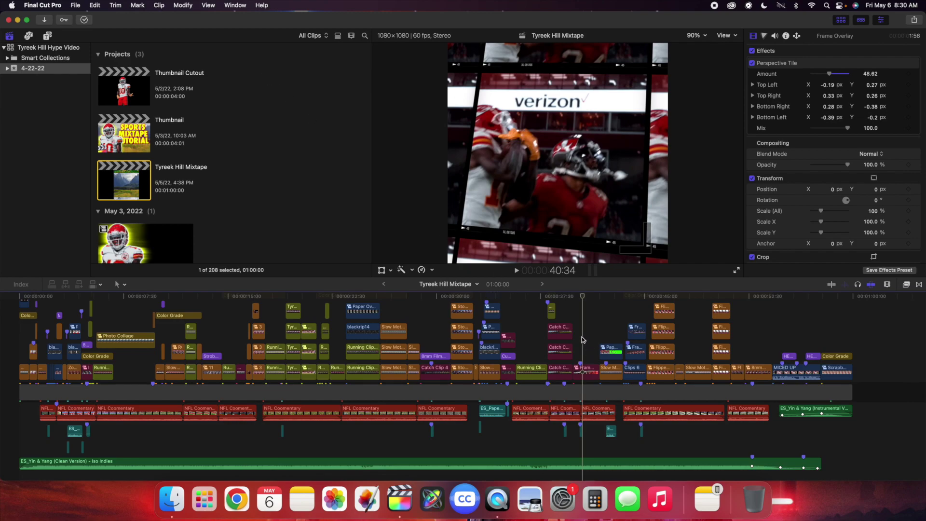
# Step: Expand the 4-22-22 event, browse its Drawing Animation, Media and Photos keyword collections, and return to the whole event
pyautogui.click(8, 68)
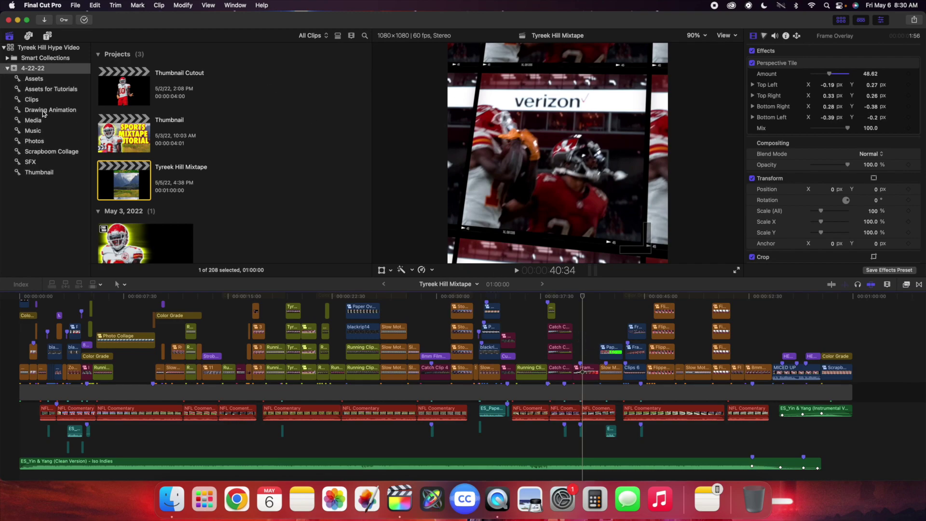
pyautogui.click(43, 114)
pyautogui.click(42, 121)
pyautogui.click(42, 142)
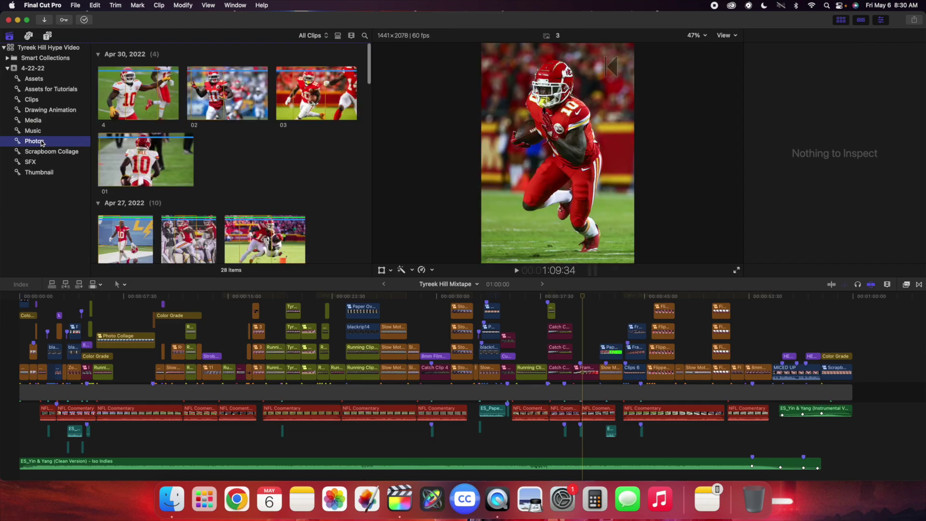
pyautogui.click(580, 333)
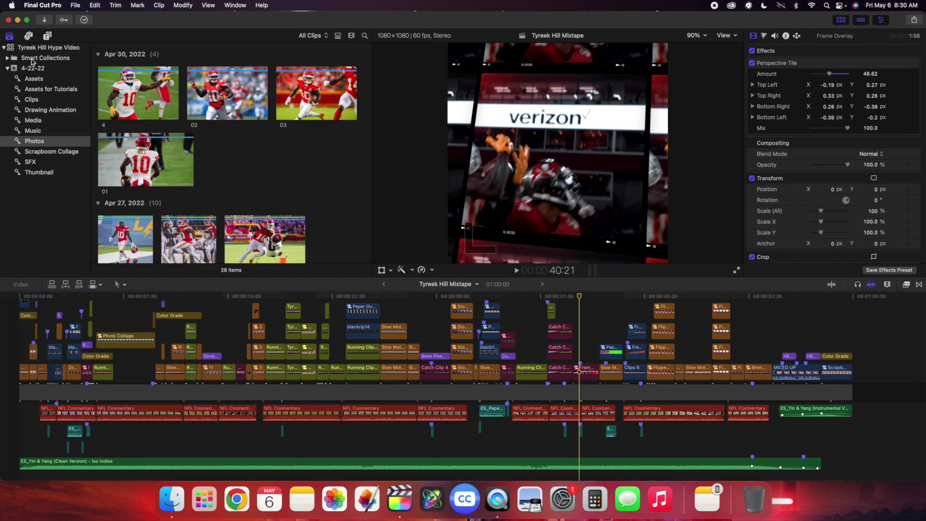
pyautogui.click(44, 72)
pyautogui.click(579, 310)
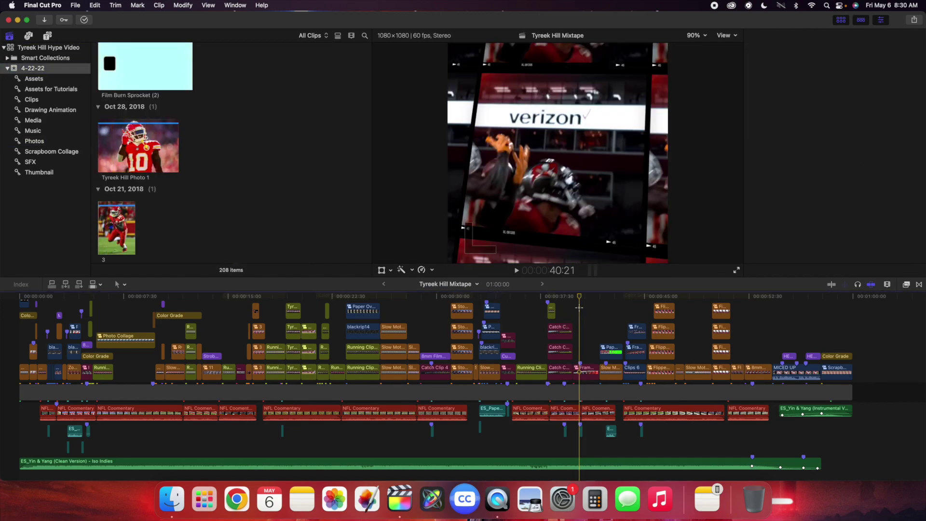
# Step: Examine the viewer's quality and media playback options and the gap clip running through the primary storyline
pyautogui.click(728, 38)
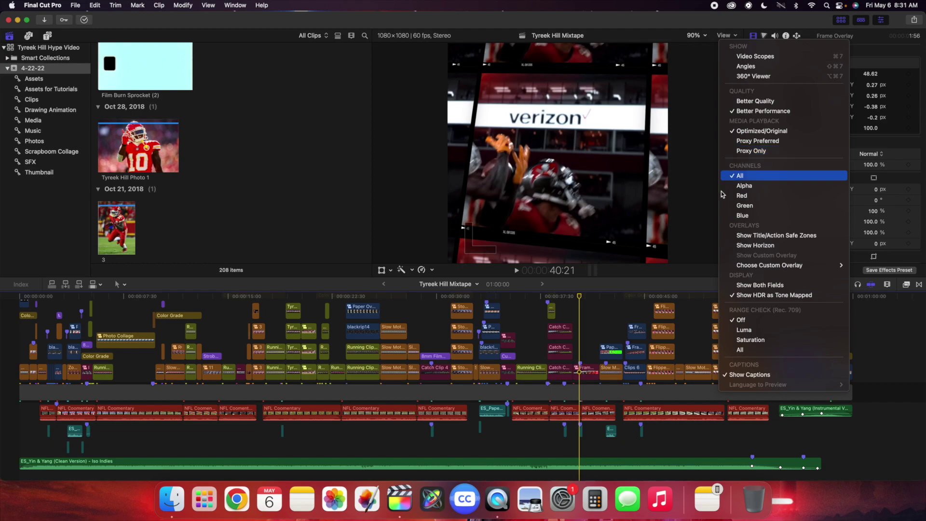
pyautogui.click(586, 317)
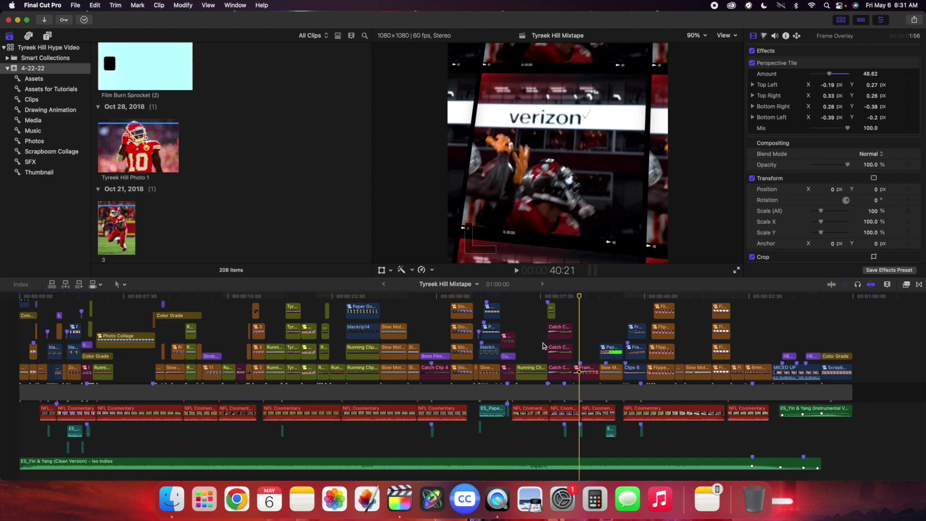
pyautogui.click(525, 392)
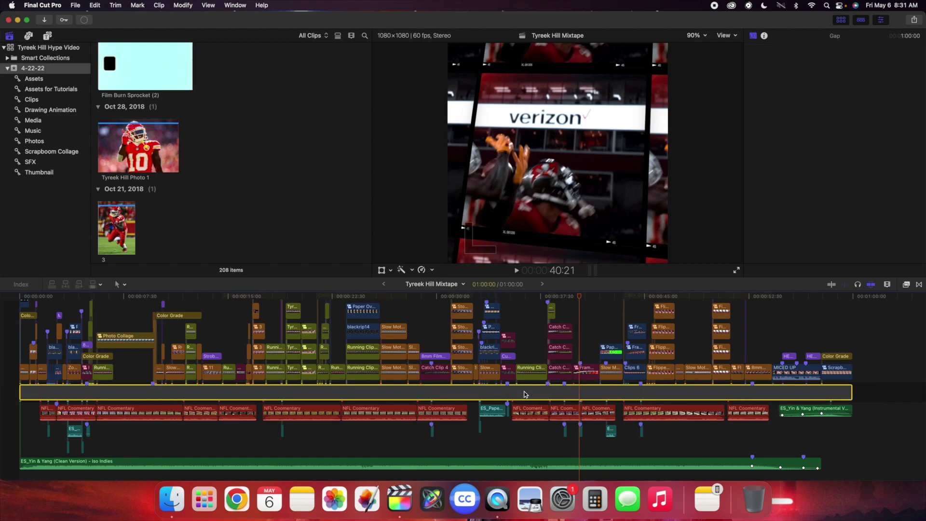
pyautogui.click(580, 340)
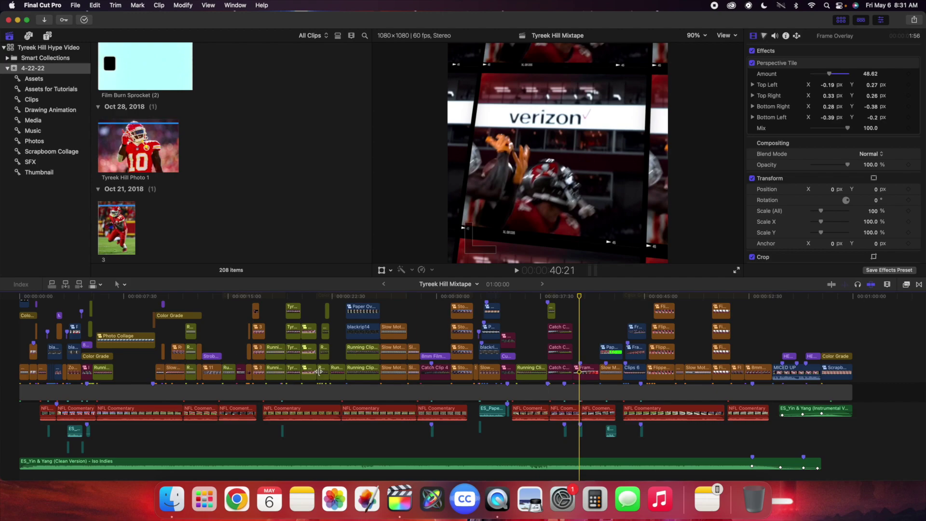
# Step: Review the video and audio role choices for Running Clip 5 and the library's role list, cancelling without changes
pyautogui.click(366, 355)
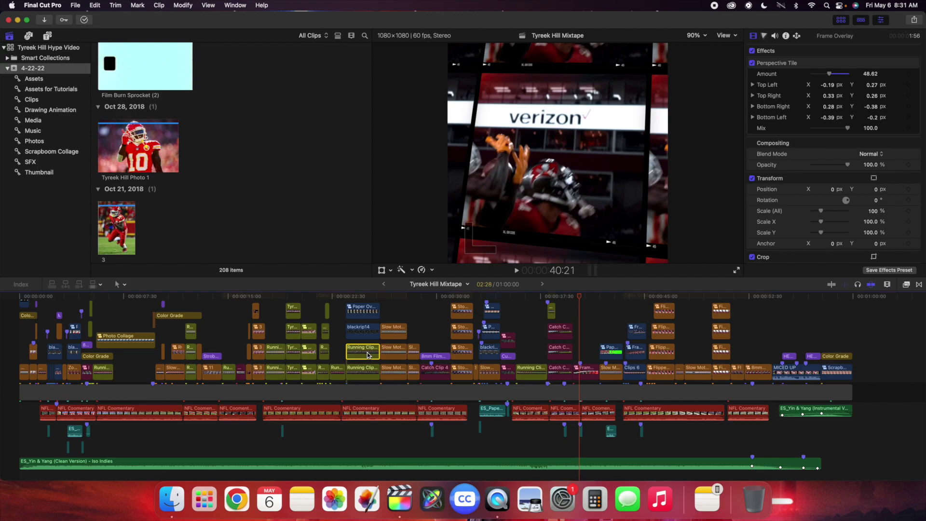
pyautogui.rightClick(367, 355)
pyautogui.moveTo(419, 348)
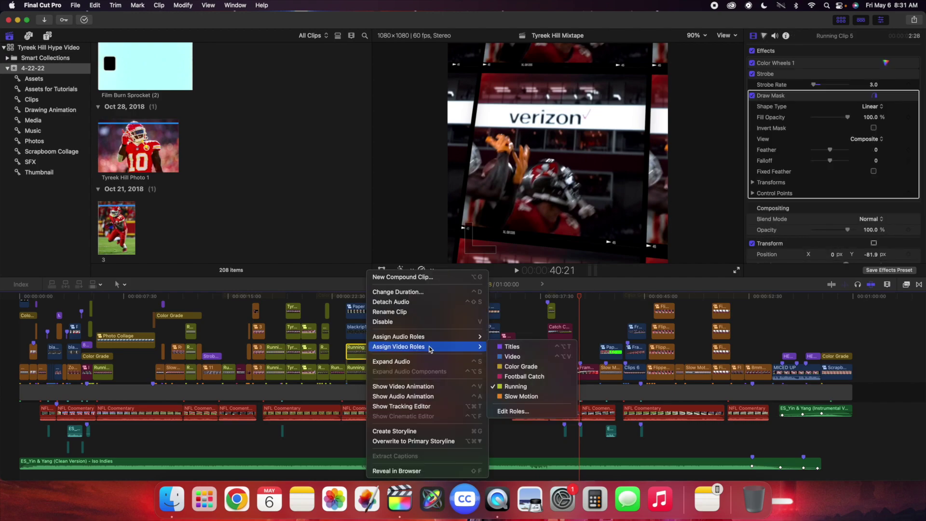
pyautogui.moveTo(451, 337)
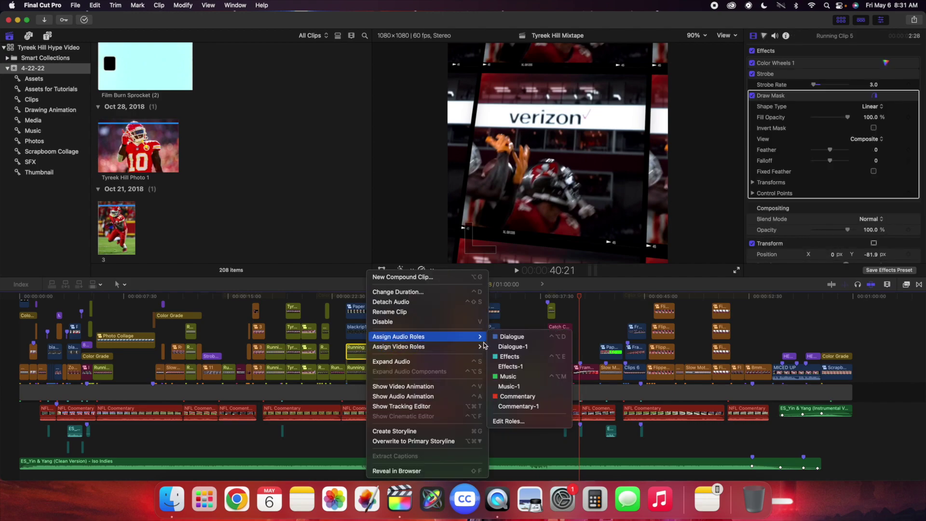
pyautogui.click(511, 423)
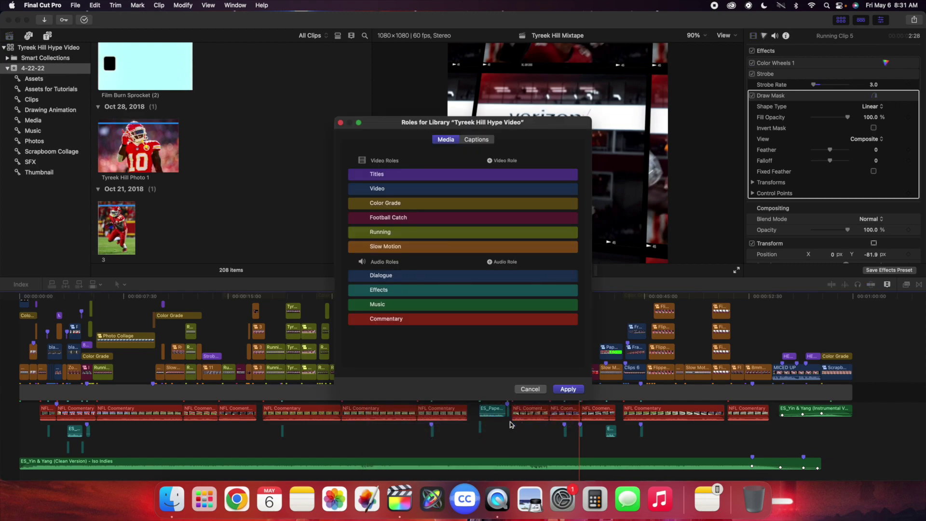
pyautogui.moveTo(488, 171)
pyautogui.click(529, 389)
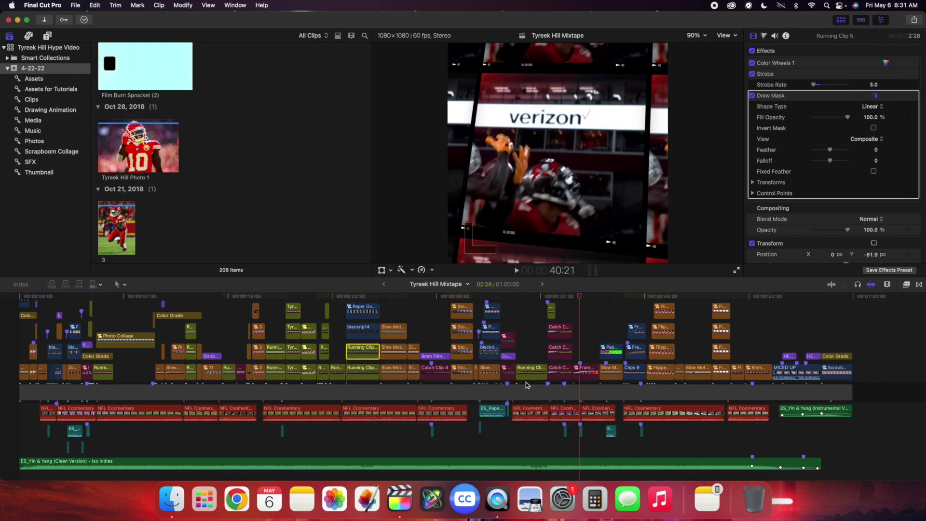
pyautogui.click(581, 331)
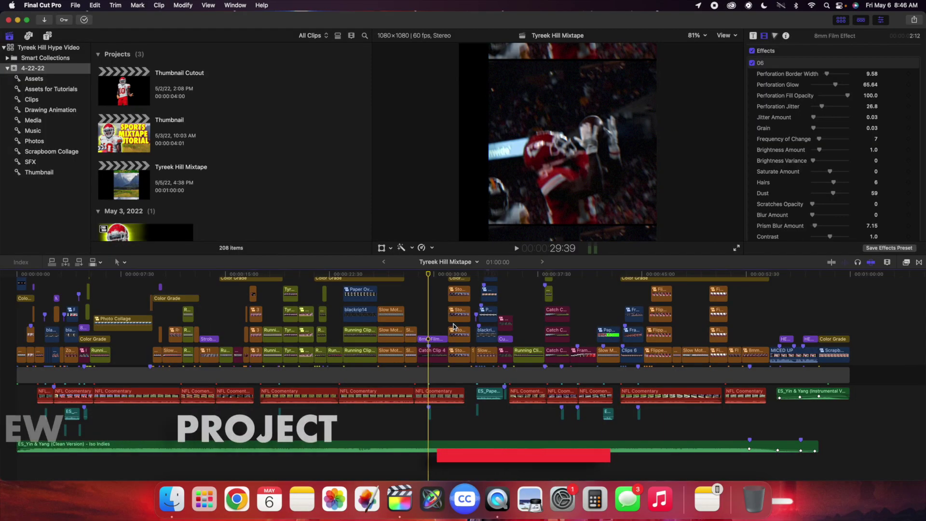
# Step: Review the video format, resolution, frame rate, color space and audio options for a new project, cancelling without creating it
pyautogui.press('super+n')
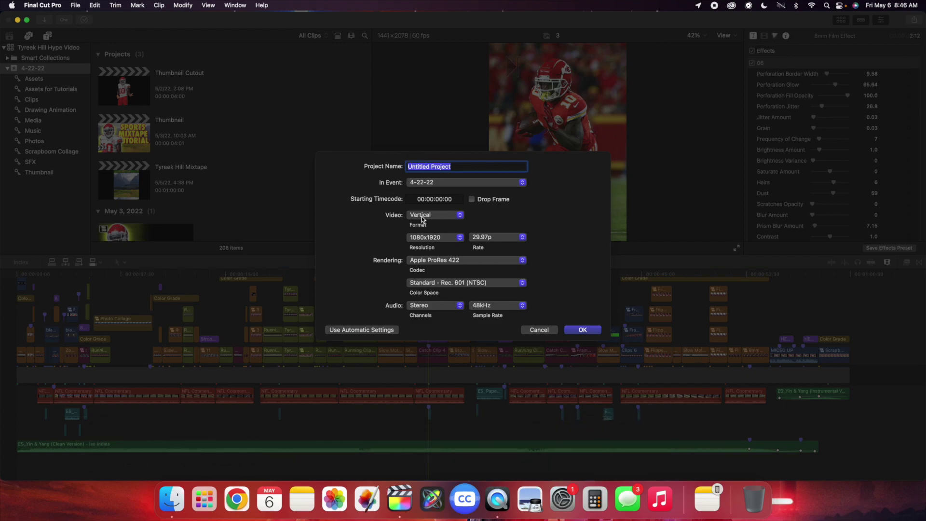
pyautogui.click(423, 216)
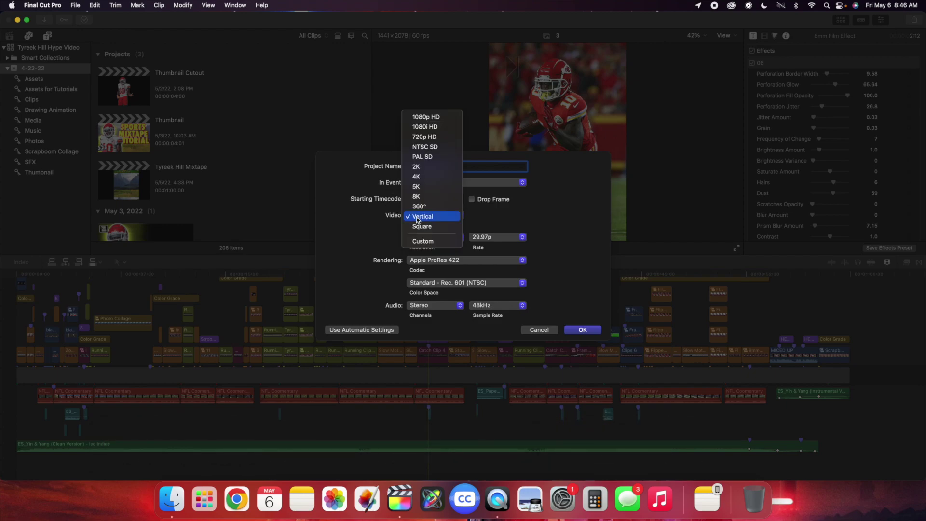
pyautogui.click(374, 220)
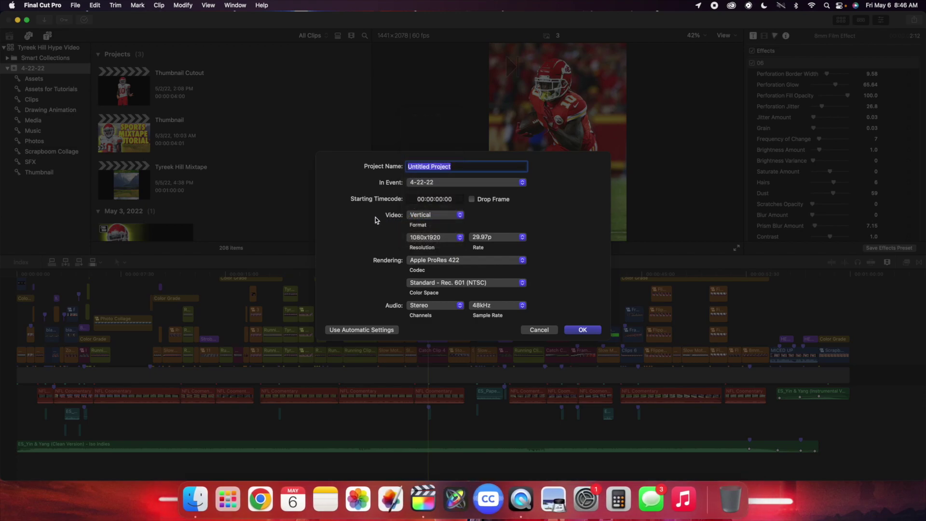
pyautogui.click(417, 237)
pyautogui.click(434, 238)
pyautogui.click(483, 238)
pyautogui.click(359, 231)
pyautogui.click(443, 284)
pyautogui.click(444, 304)
pyautogui.click(540, 330)
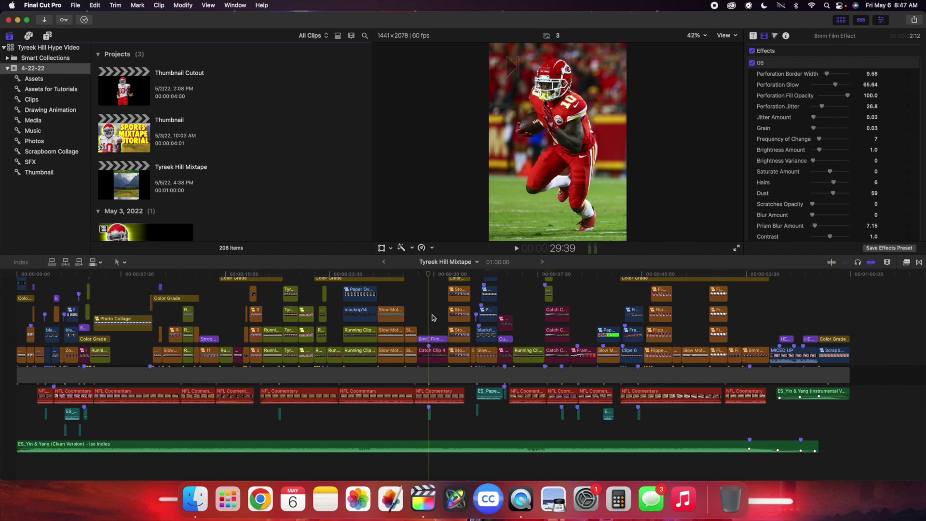
pyautogui.click(433, 318)
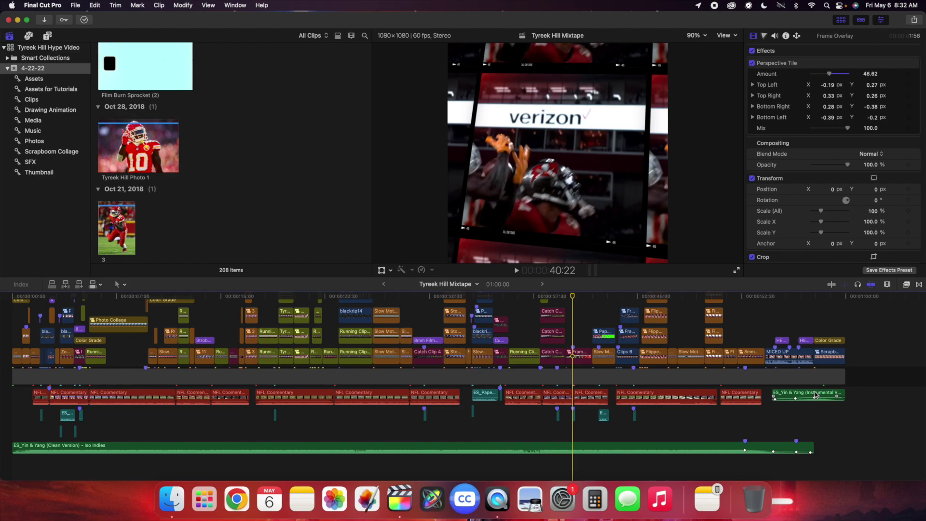
# Step: Examine and play the mixtape's closing section, from Slow Motion Clip 9 through 8mm Overlay and MICED UP to the Scrapbook Collage
pyautogui.click(761, 324)
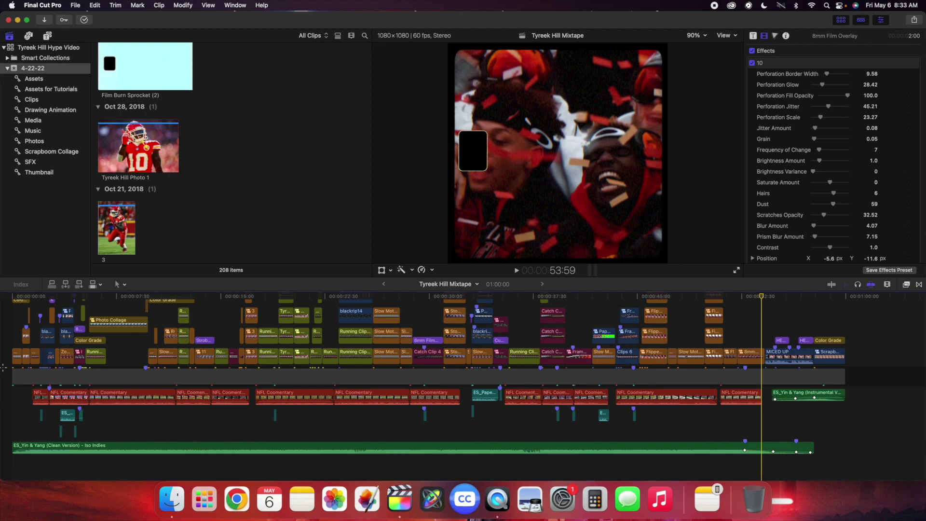
pyautogui.press('Home')
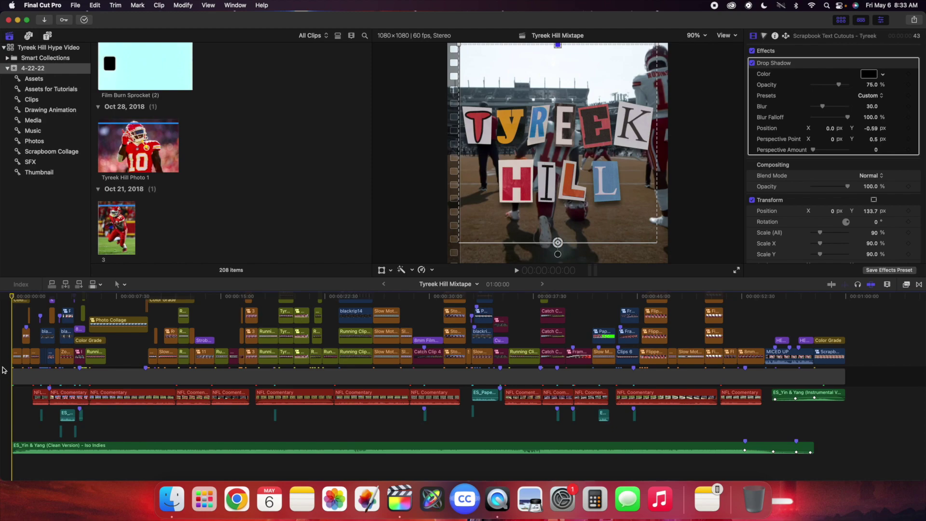
pyautogui.click(737, 327)
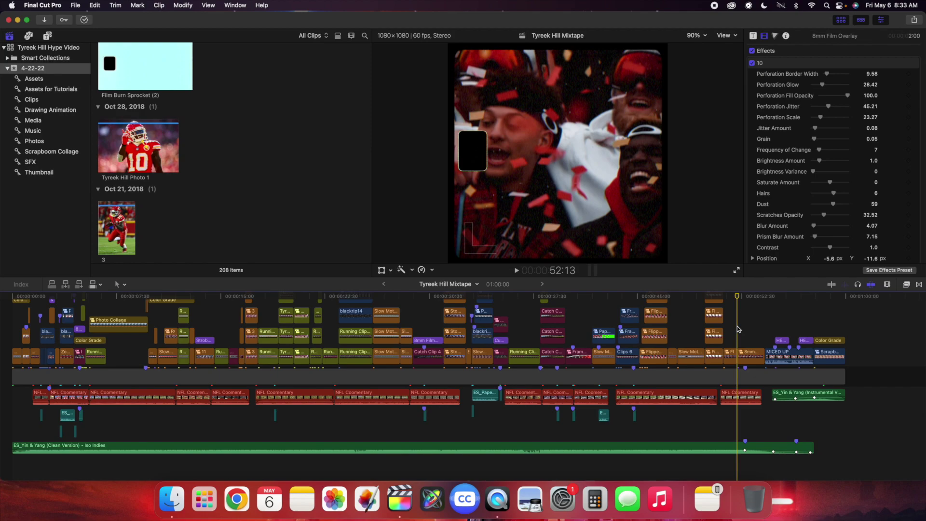
pyautogui.press('super+equal')
pyautogui.press('super+equal')
pyautogui.hscroll(5, 752, 334)
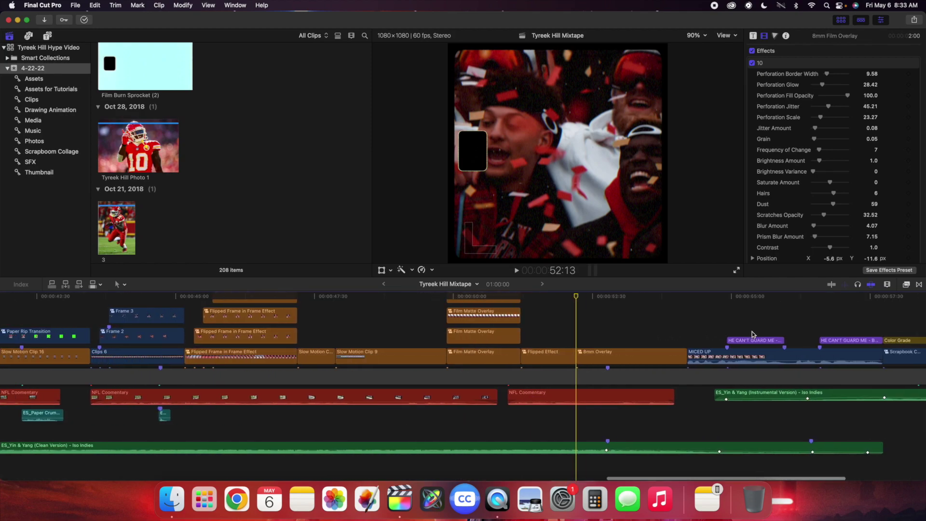
pyautogui.hscroll(5, 752, 334)
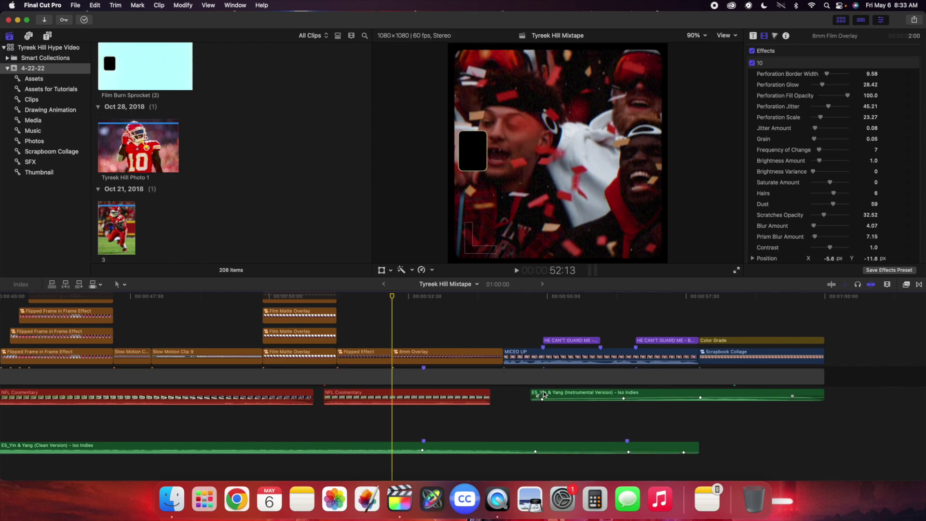
pyautogui.click(184, 325)
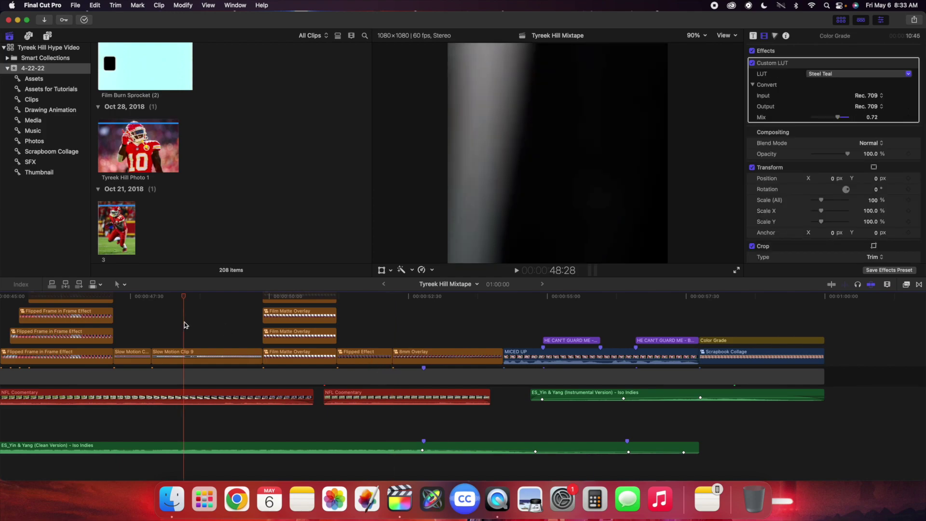
pyautogui.press('space')
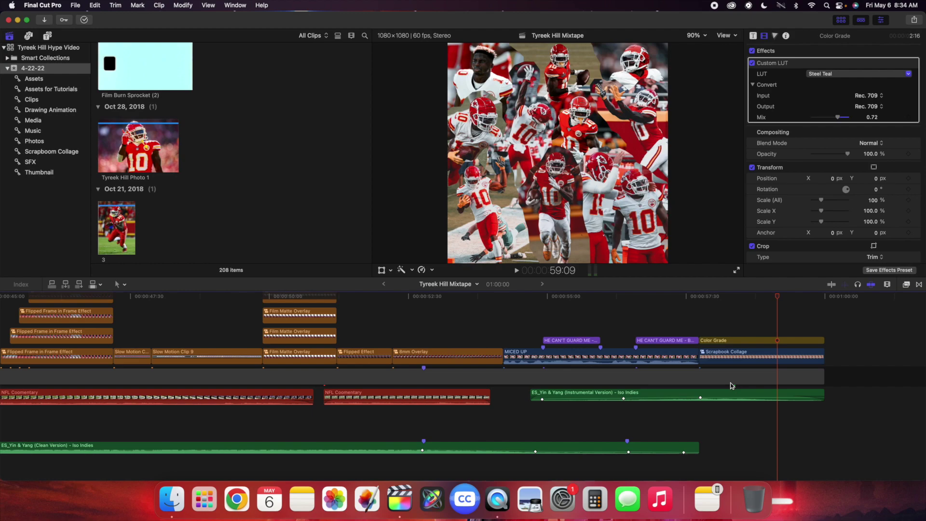
# Step: Examine the fade-in handle and volume keyframes at the start of the ES_Yin & Yang (Instrumental Version) music clip
pyautogui.press('super+minus')
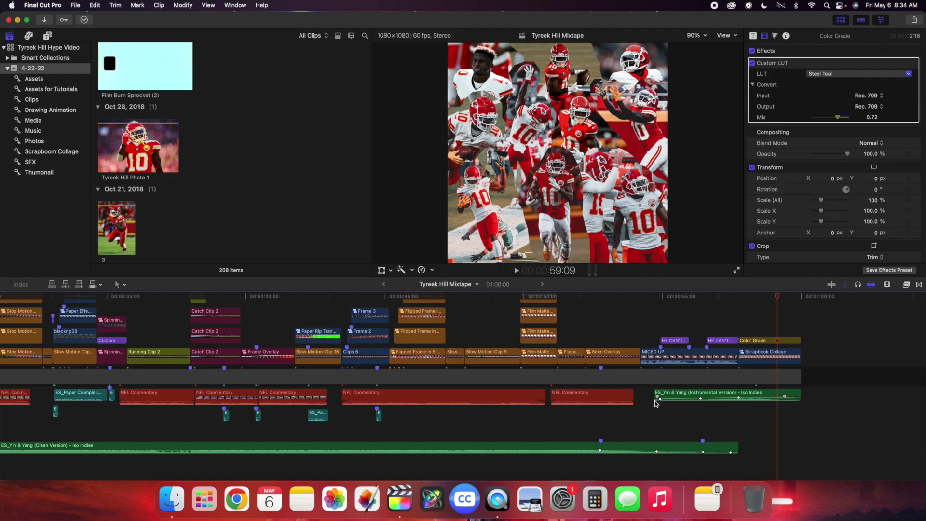
pyautogui.moveTo(660, 399); pyautogui.dragTo(657, 397)
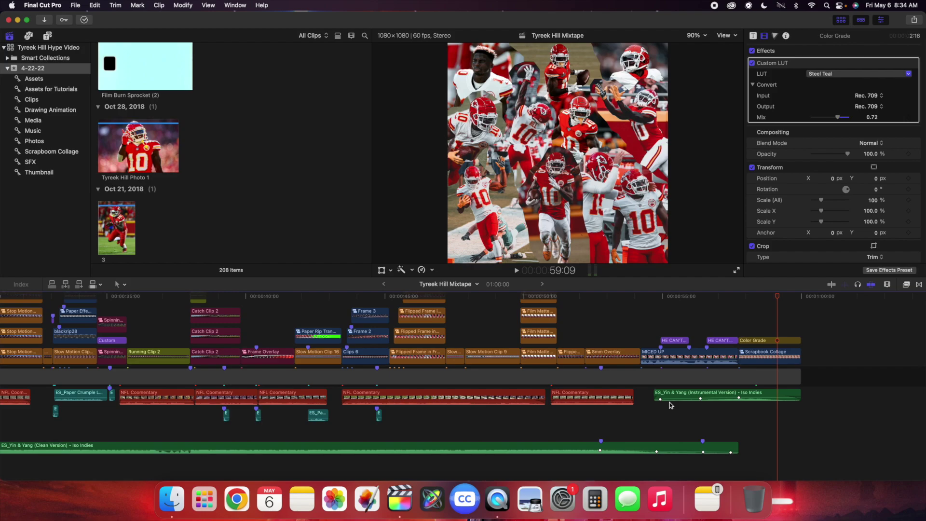
pyautogui.hotkey('shift', 'z')
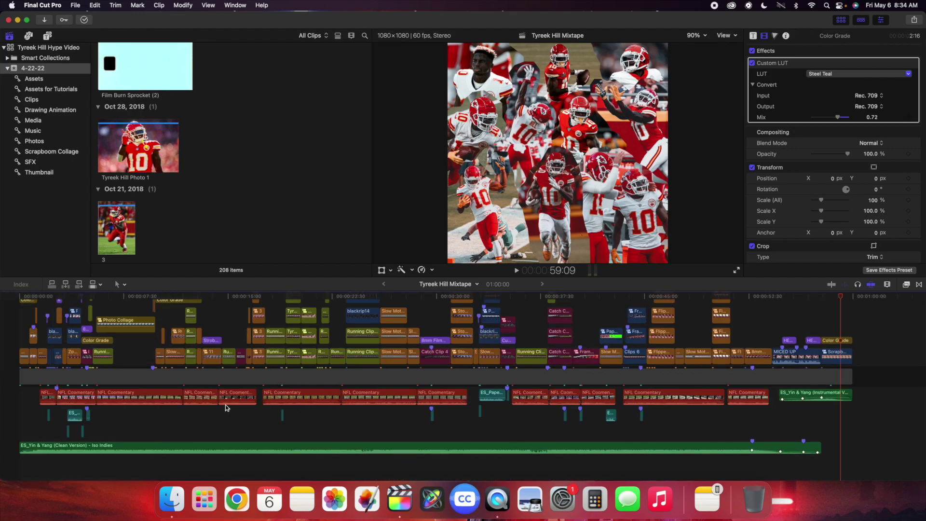
# Step: Compare the frames around the cut from Inverted Ghosting Effect to Slow Motion Clip 5, where the minimal motion blur ends
pyautogui.click(225, 330)
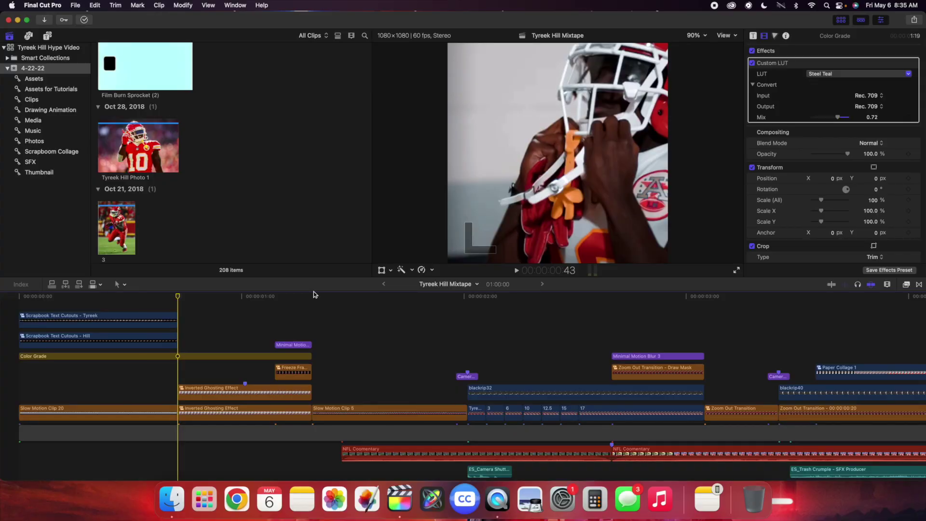
pyautogui.click(313, 295)
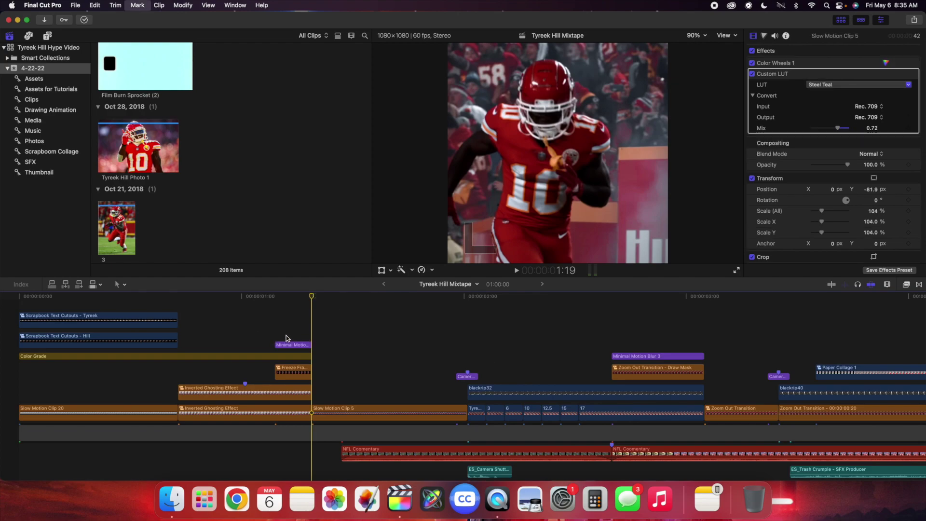
pyautogui.press('Left')
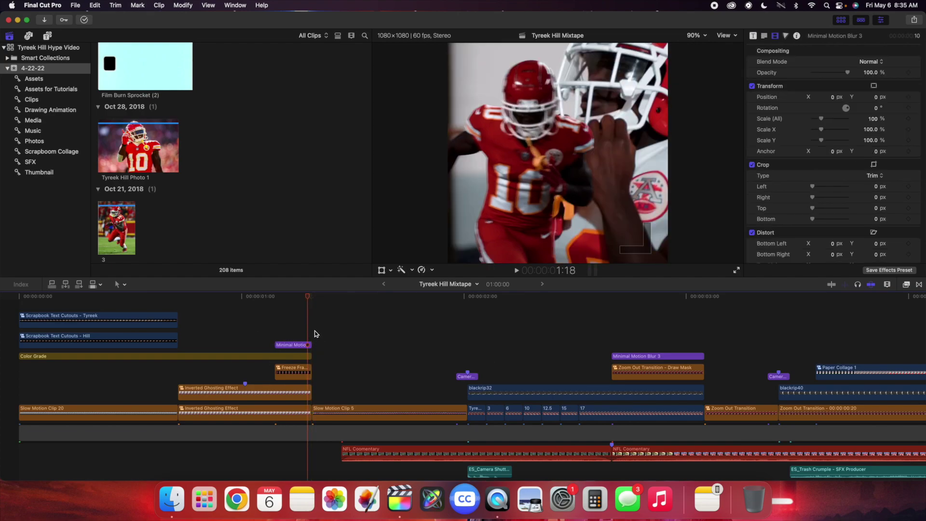
pyautogui.press('Right')
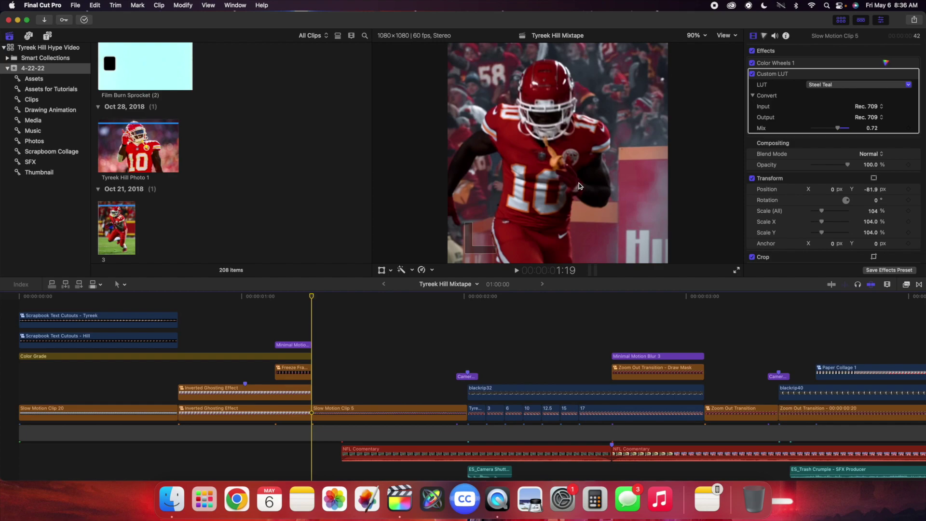
pyautogui.hotkey('shift', 'z')
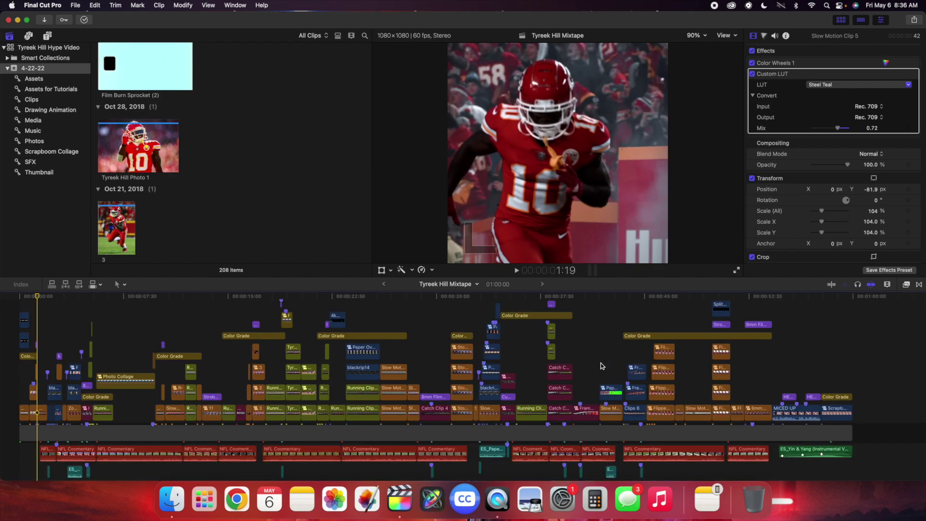
# Step: Play the middle of the mixtape from 17:30 to 24:04
pyautogui.click(262, 314)
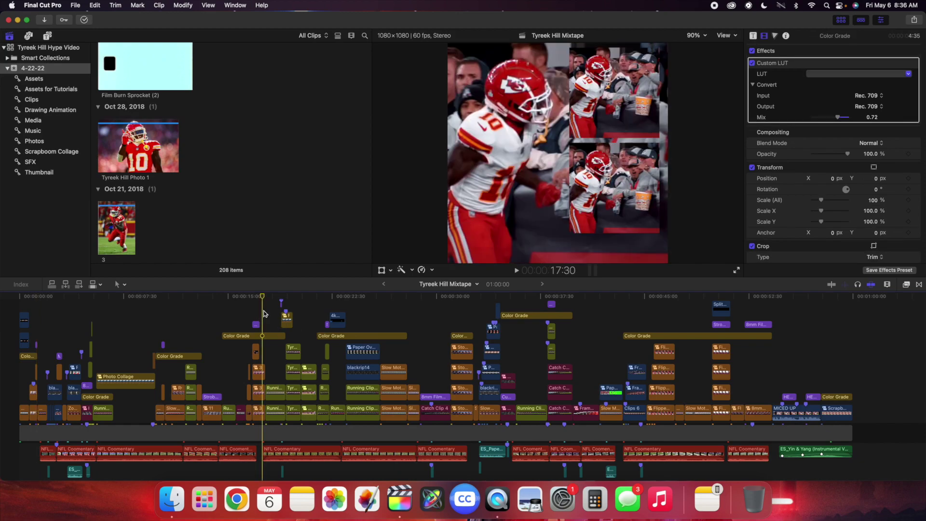
pyautogui.press('space')
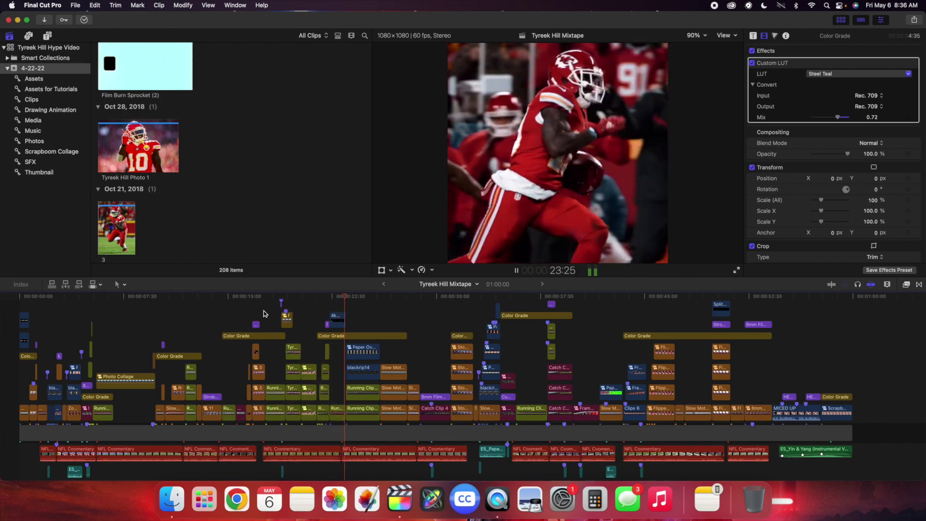
pyautogui.press('space')
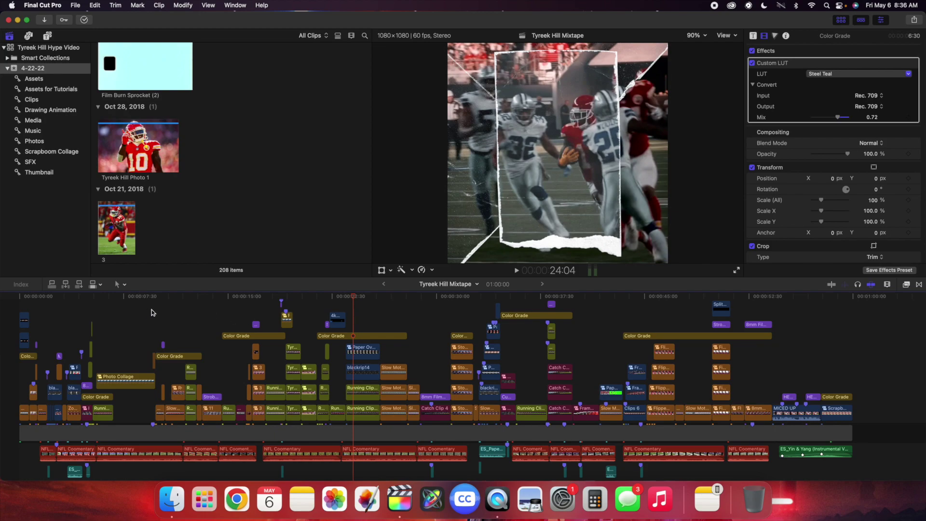
# Step: Play the mixtape's opening from the first frame, plus a passage over the Flipped Frame in Frame Effect clips
pyautogui.click(10, 317)
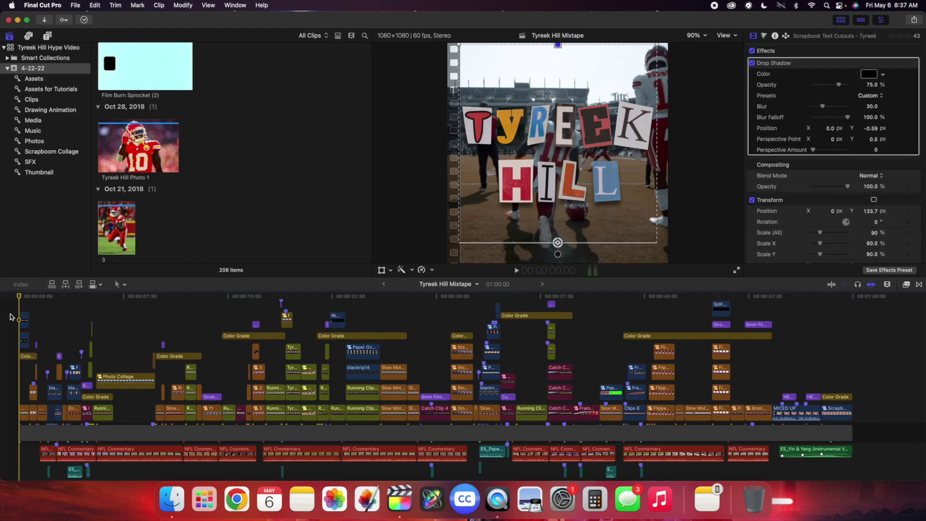
pyautogui.press('space')
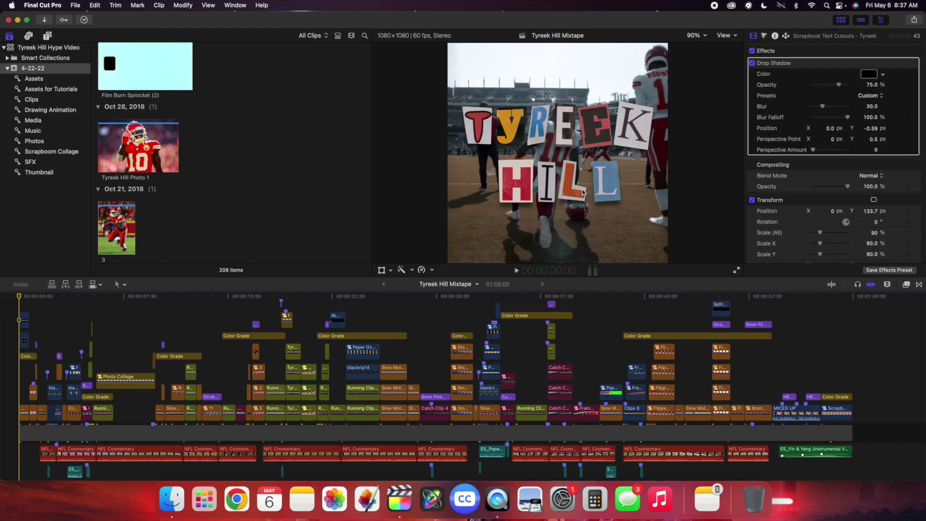
pyautogui.press('space')
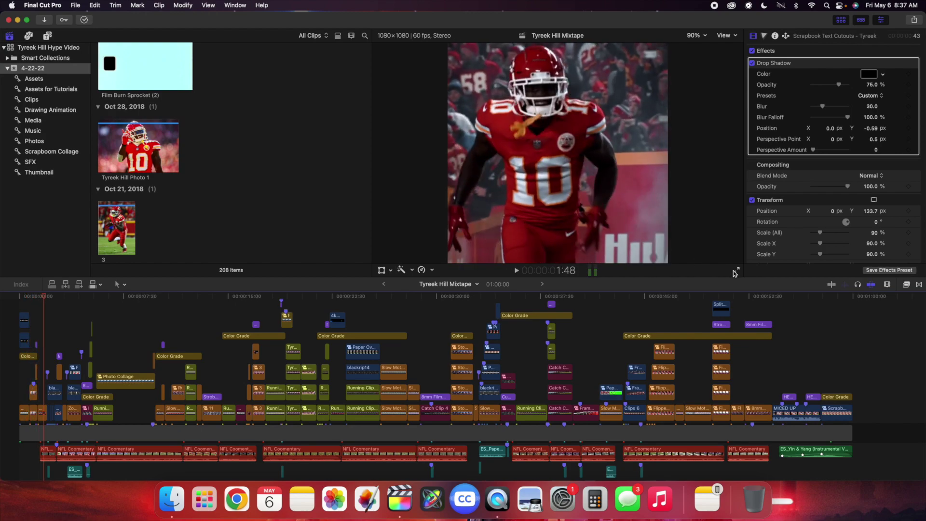
pyautogui.click(663, 310)
pyautogui.press('space')
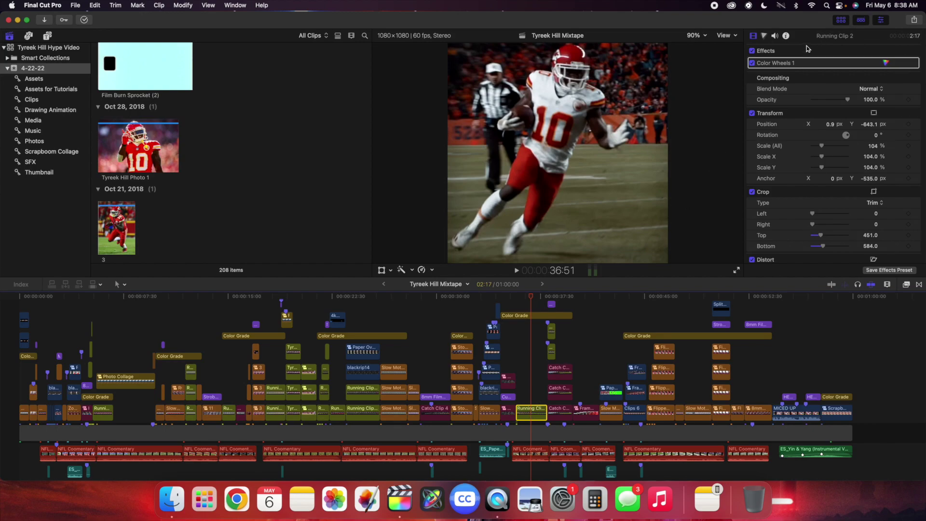
# Step: Show Running Clip 2's color wheels and video scopes in the Color & Effects workspace, with the effects browser hidden
pyautogui.click(764, 37)
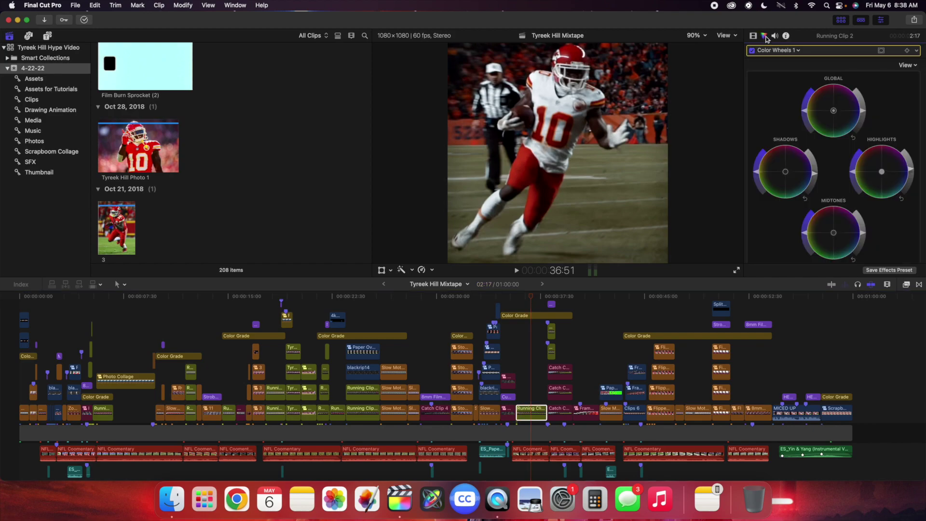
pyautogui.click(534, 413)
pyautogui.click(232, 5)
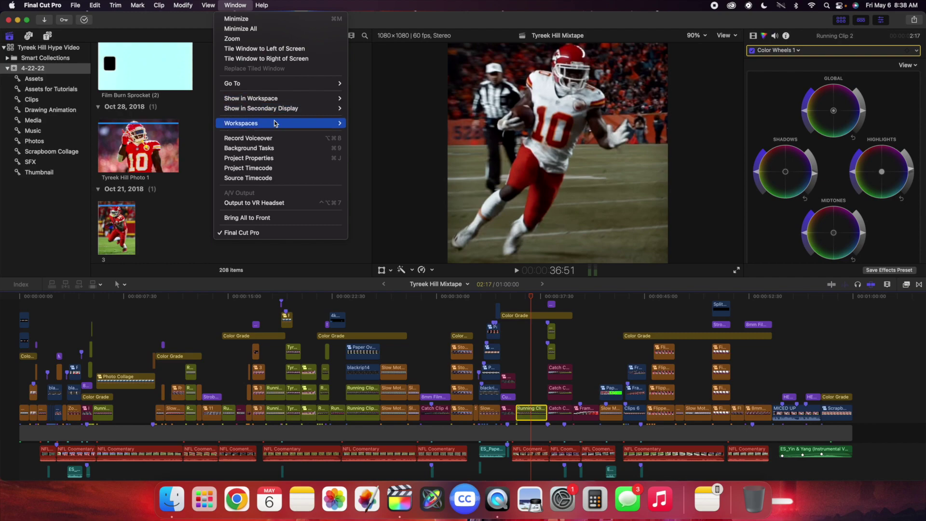
pyautogui.moveTo(333, 123)
pyautogui.click(357, 144)
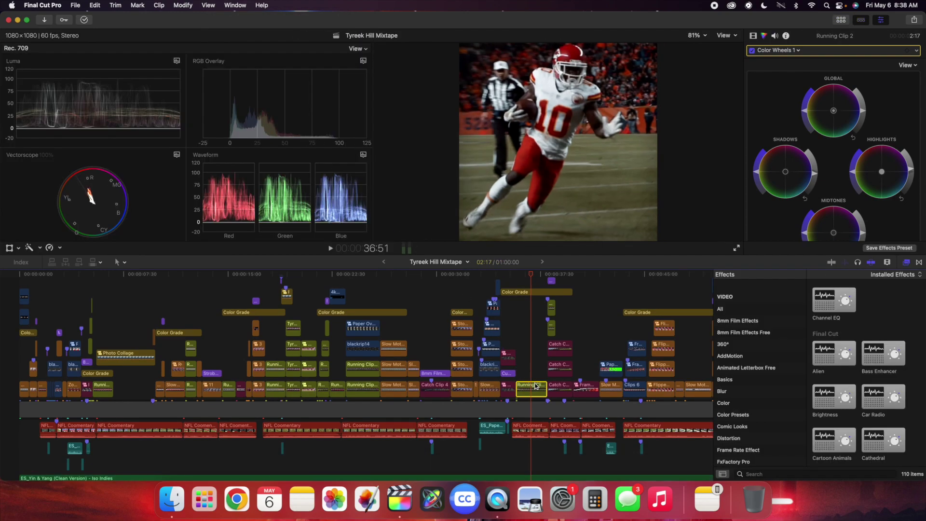
pyautogui.click(905, 261)
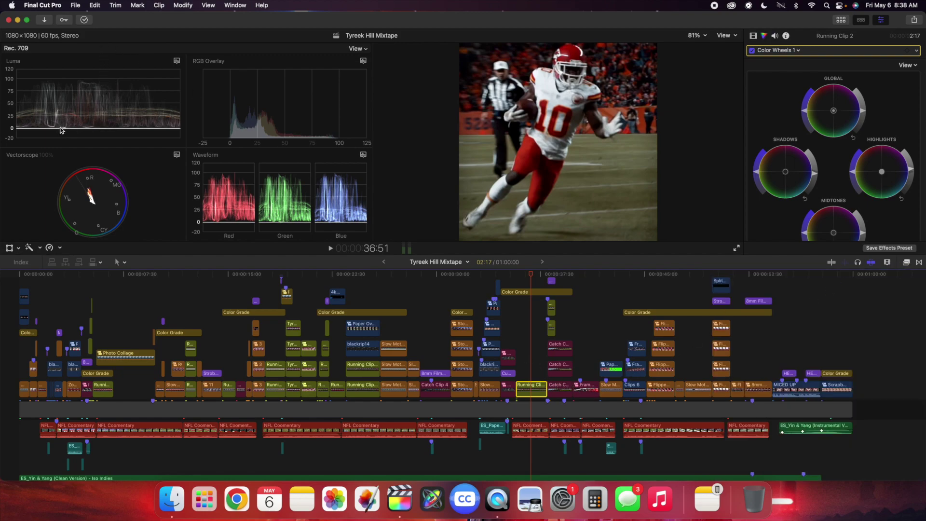
# Step: Restore the Default workspace and show the Custom LUT settings of the Color Grade layer above Running Clip 2
pyautogui.click(235, 5)
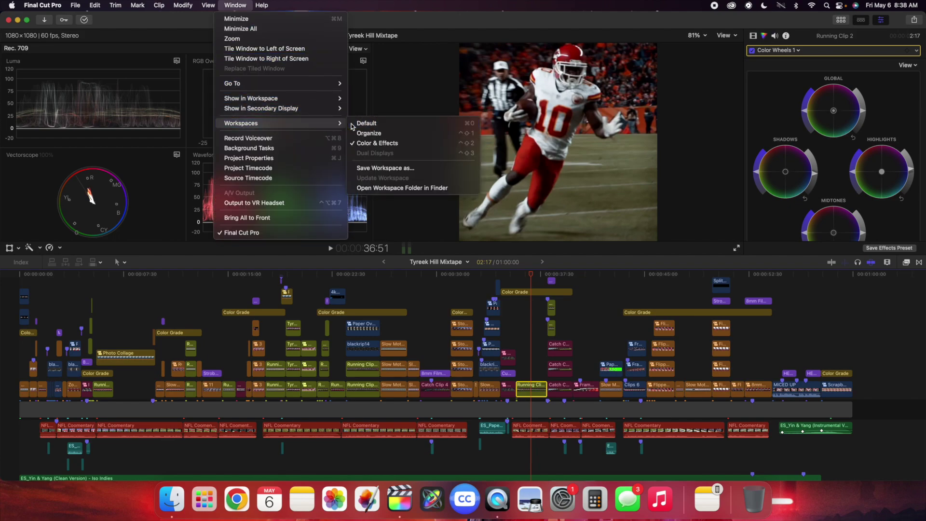
pyautogui.click(367, 124)
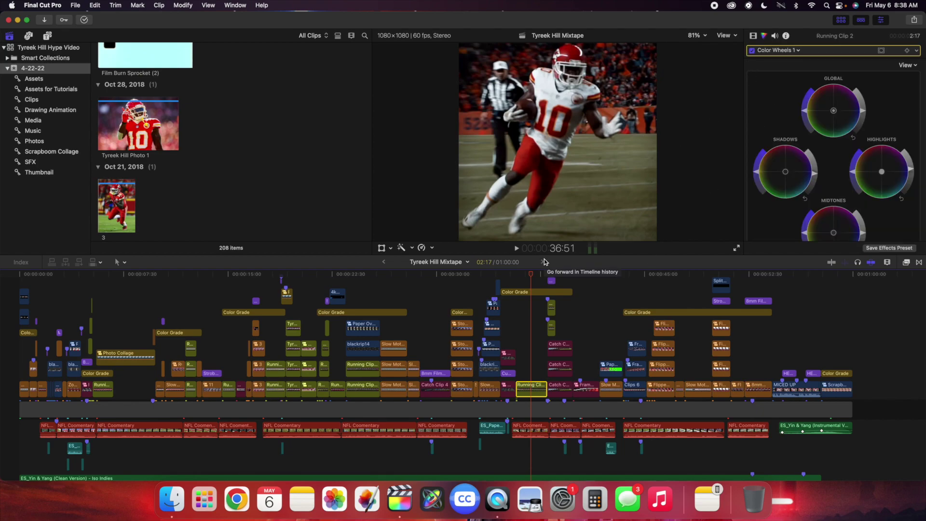
pyautogui.click(533, 293)
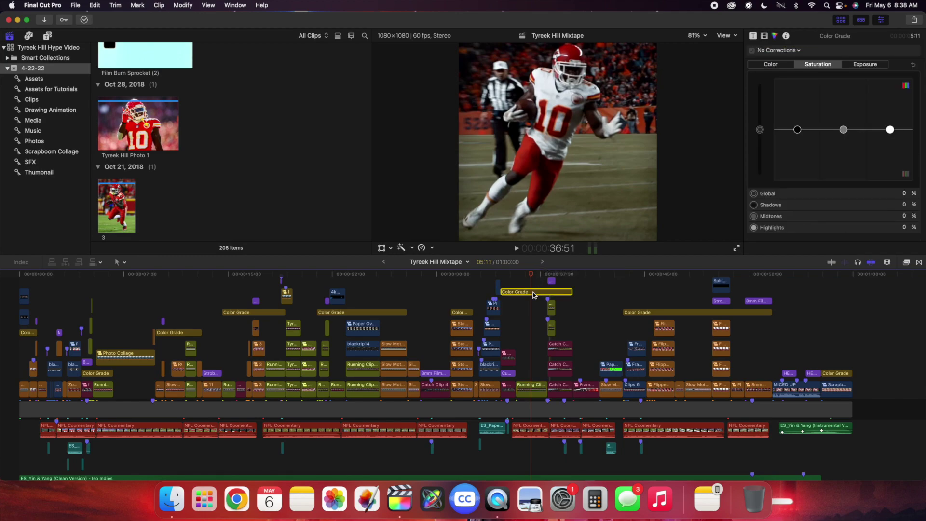
pyautogui.click(764, 35)
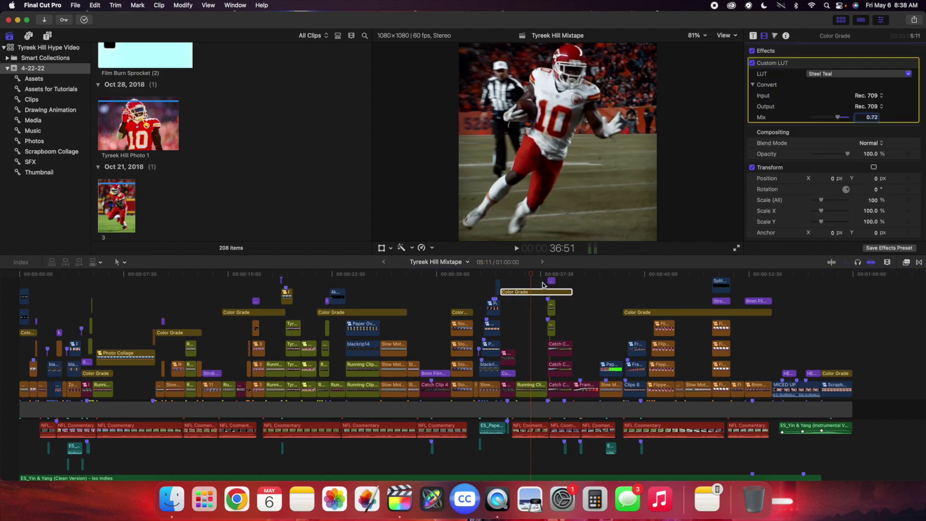
# Step: Select the Color Grade layer above Running Clip 2, followed by Running Clip 2 itself
pyautogui.click(533, 292)
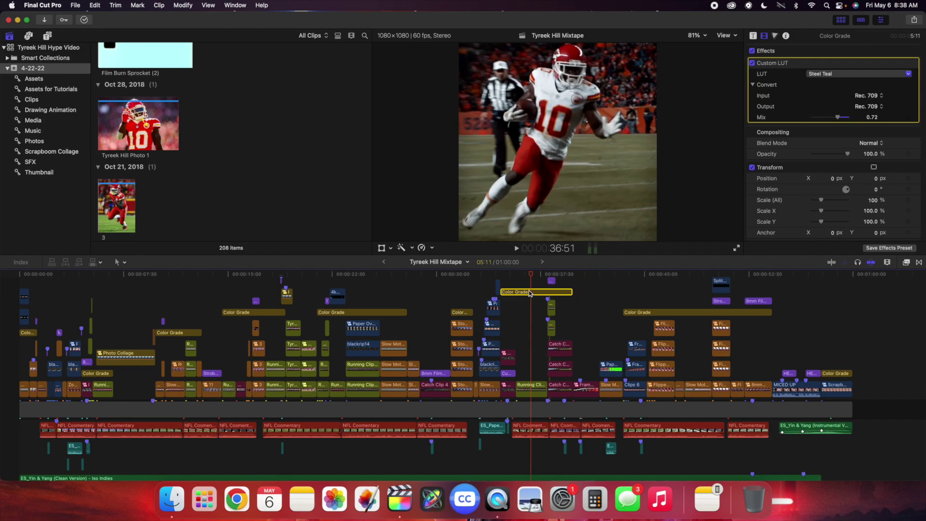
pyautogui.click(532, 390)
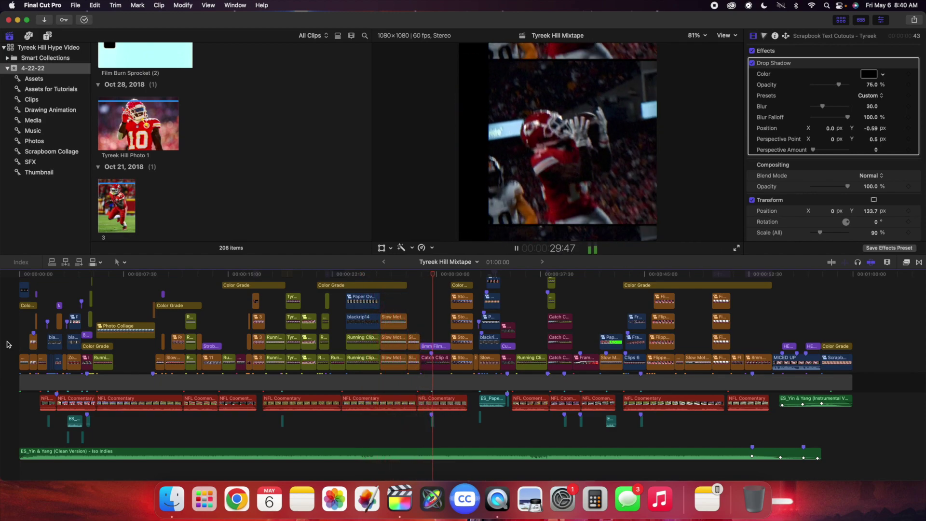
# Step: Play the mixtape from the Photo Collage at 7:34 through to the 8mm Film Effect over Catch Clip 4
pyautogui.press('space')
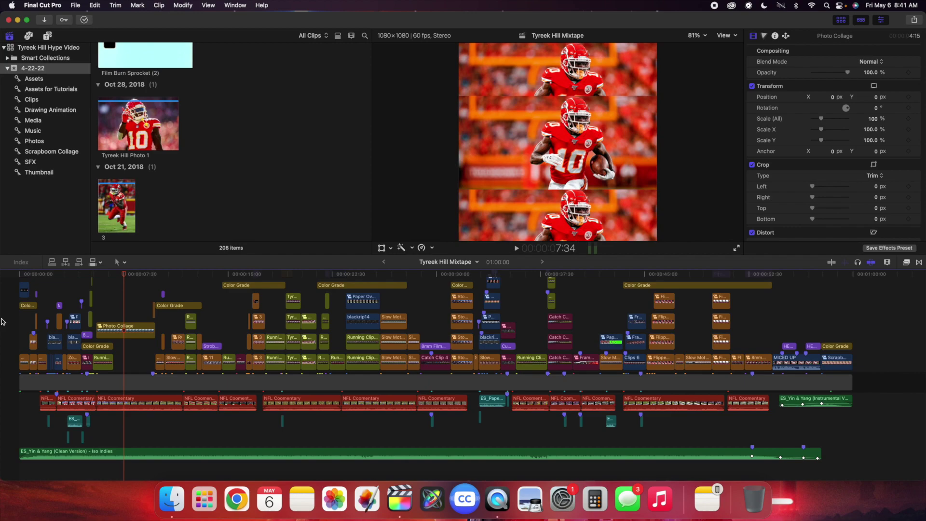
pyautogui.press('space')
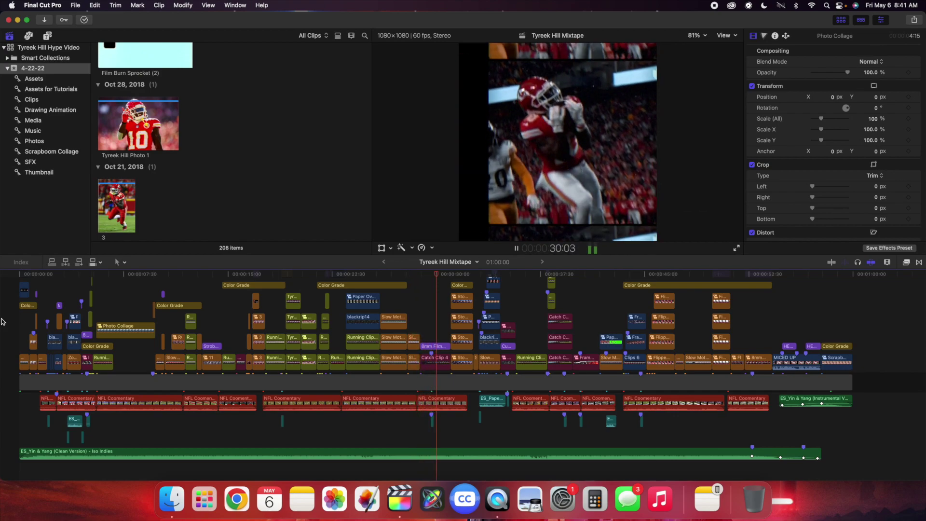
pyautogui.press('space')
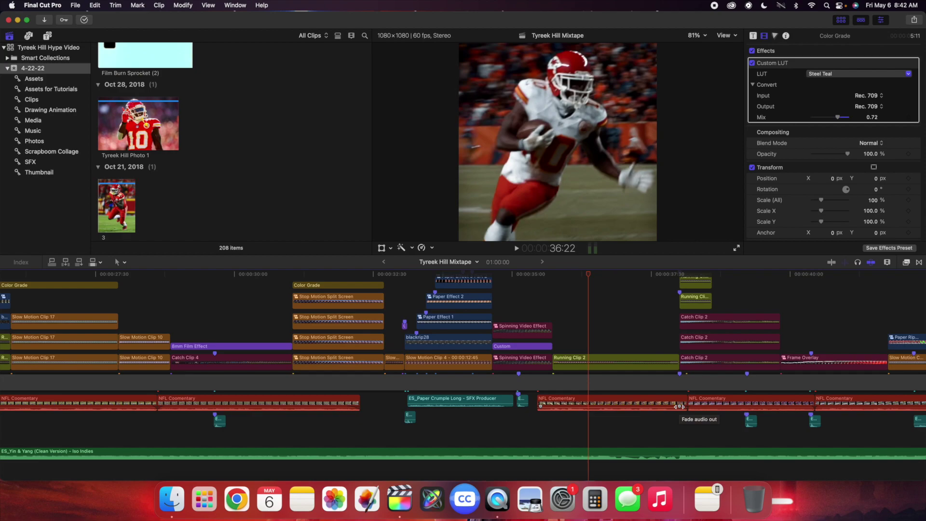
# Step: Listen to the ES_Yin & Yang (Clean Version) music clip in solo from 35:44 to 40:49, with the audio meters shown
pyautogui.hotkey('shift', 'z')
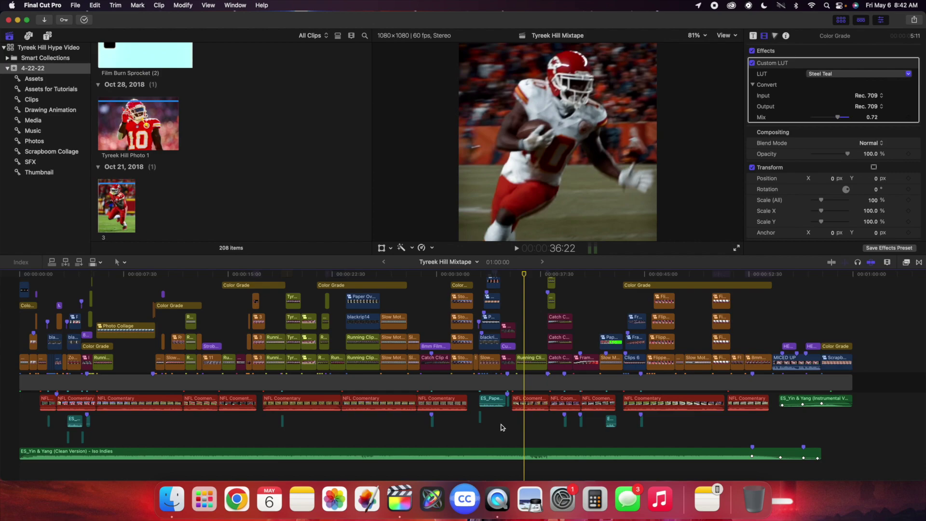
pyautogui.click(531, 453)
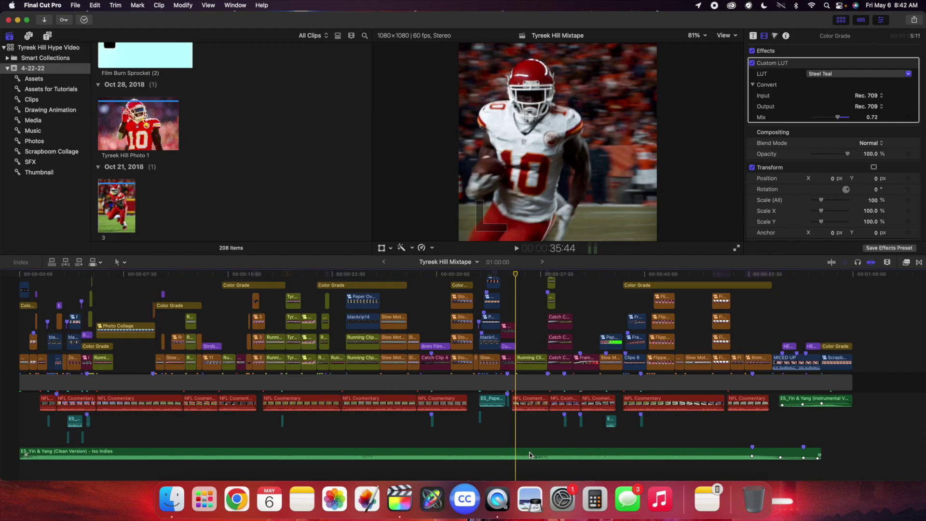
pyautogui.click(857, 262)
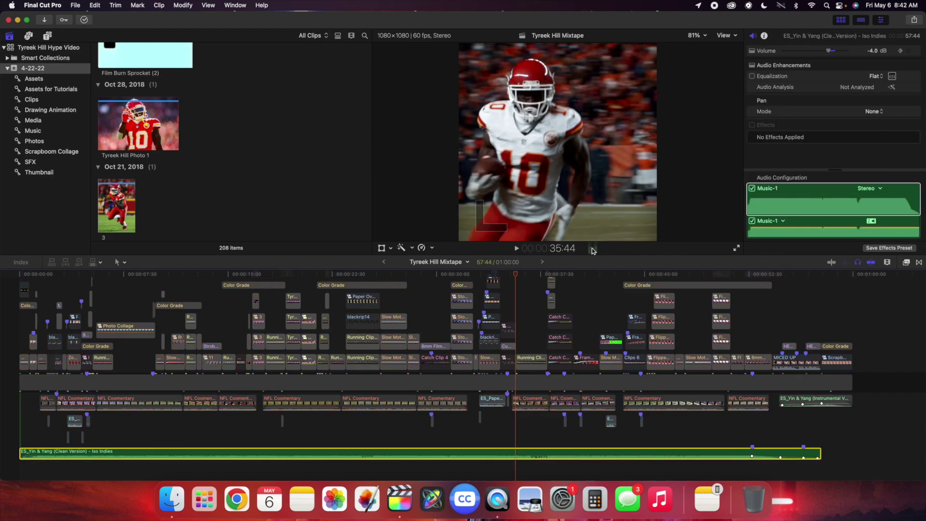
pyautogui.click(593, 249)
pyautogui.press('space')
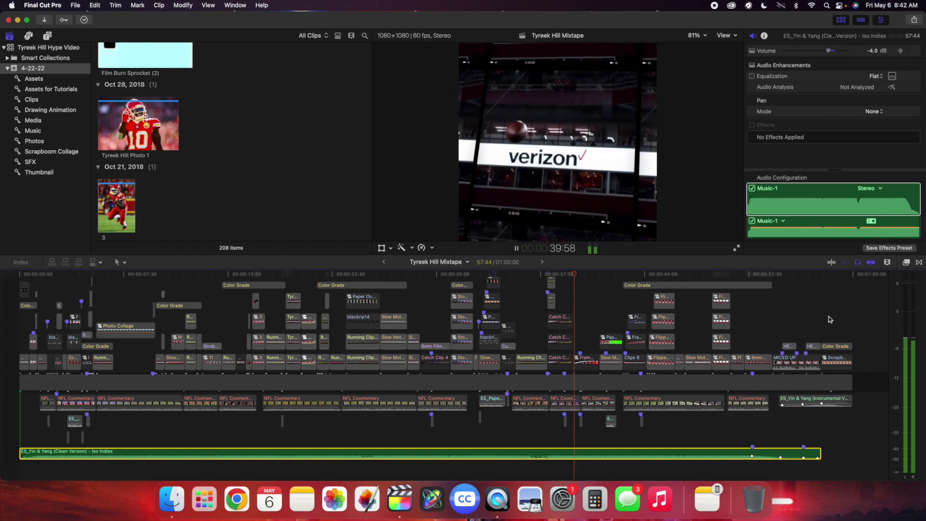
pyautogui.press('space')
pyautogui.click(857, 263)
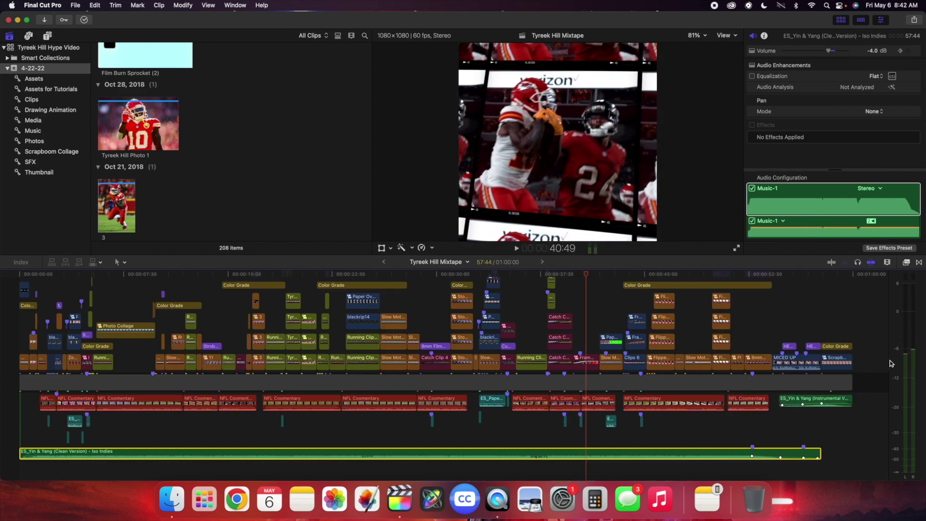
# Step: Check the full mix's levels from 36:31 to 52:53 on widened audio meters, and hide the meters when done
pyautogui.moveTo(889, 361); pyautogui.dragTo(801, 359)
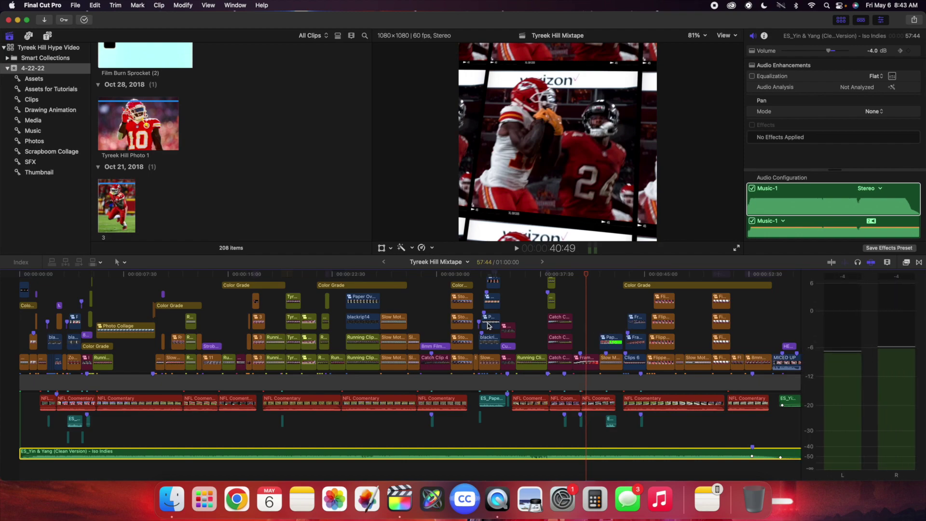
pyautogui.click(527, 316)
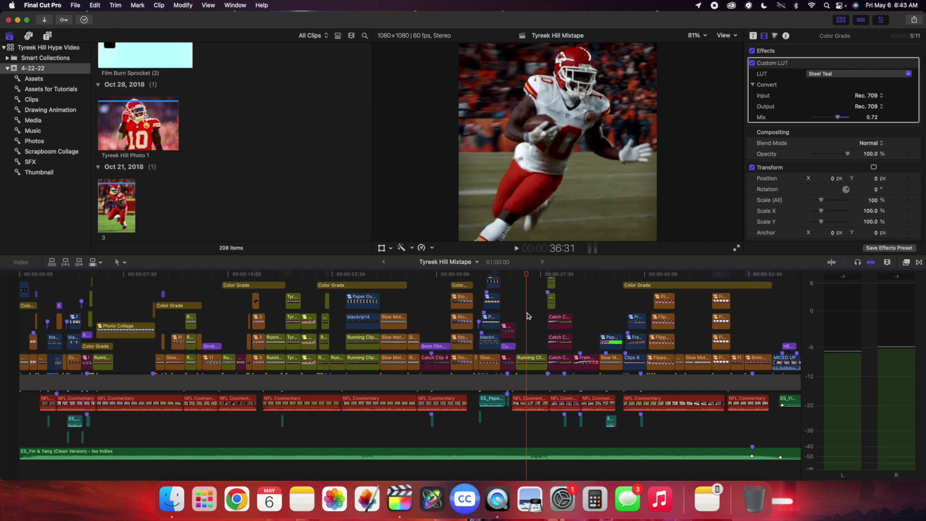
pyautogui.press('space')
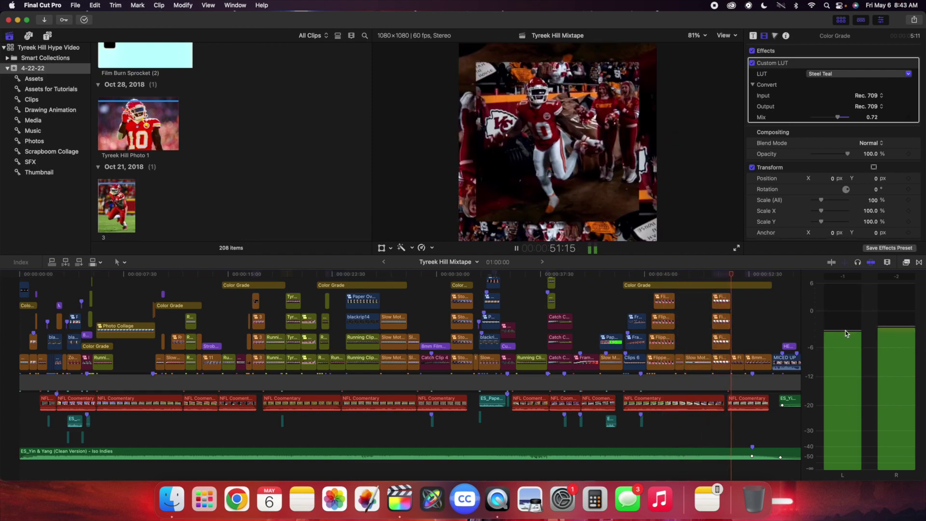
pyautogui.press('space')
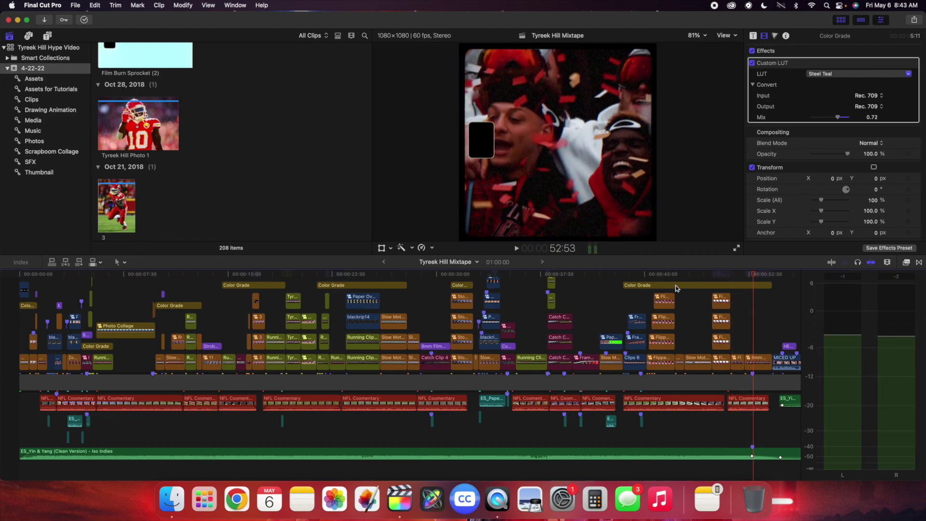
pyautogui.click(596, 251)
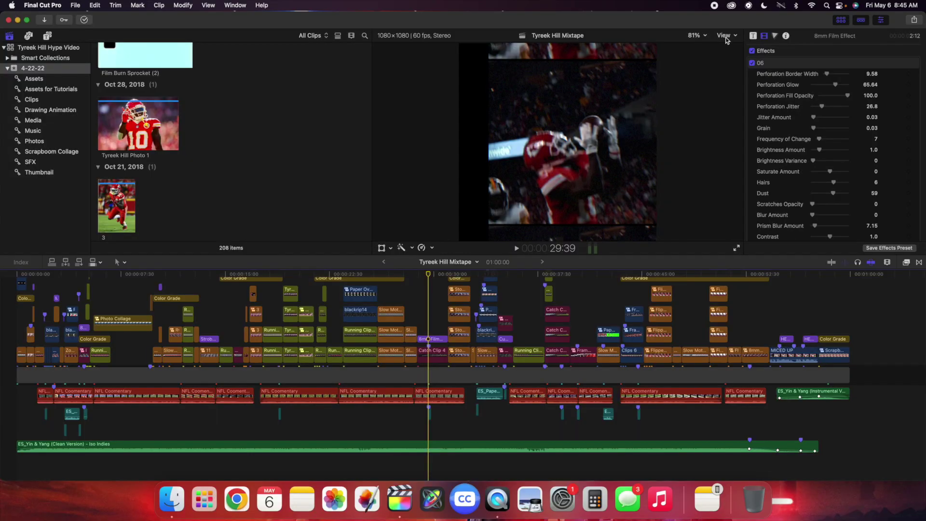
# Step: Review the viewer's Quality and Media Playback options
pyautogui.click(727, 38)
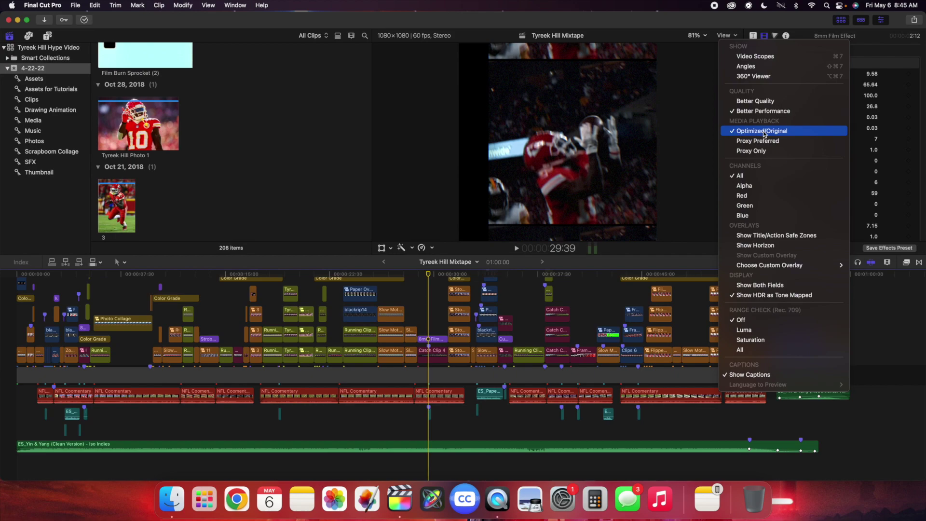
pyautogui.click(704, 130)
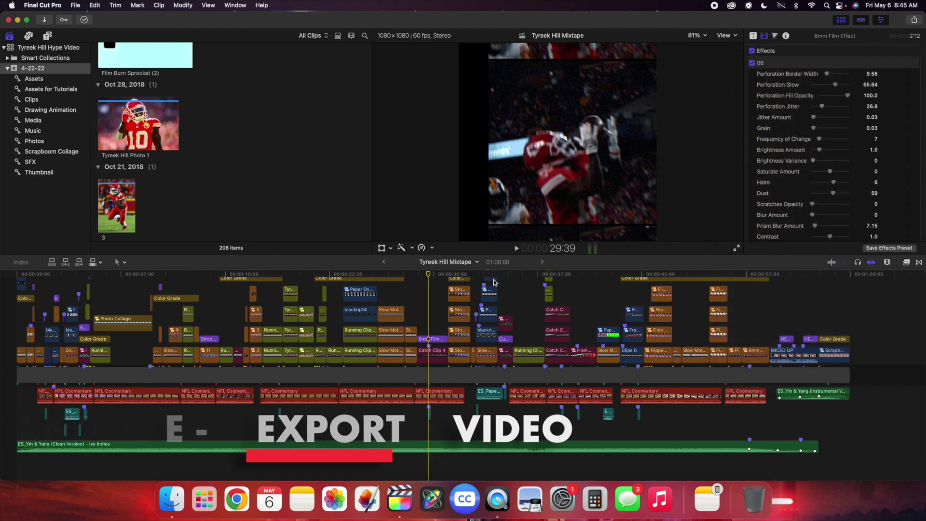
# Step: Start a file export of the Tyreek Hill Mixtape and show its export settings
pyautogui.press('super+e')
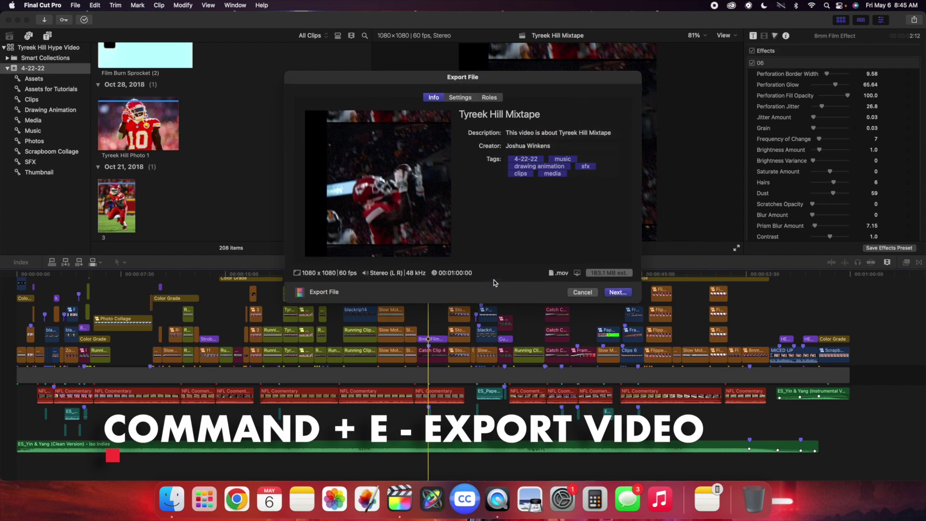
pyautogui.click(460, 98)
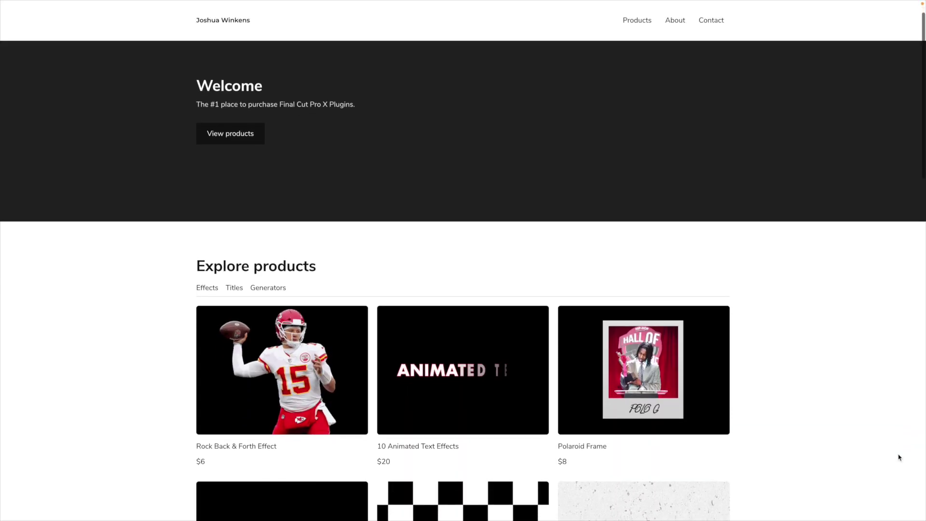
# Step: Browse the Explore products list on the Final Cut Pro X plugins website
pyautogui.scroll(-3, 899, 457)
pyautogui.scroll(-3, 899, 457)
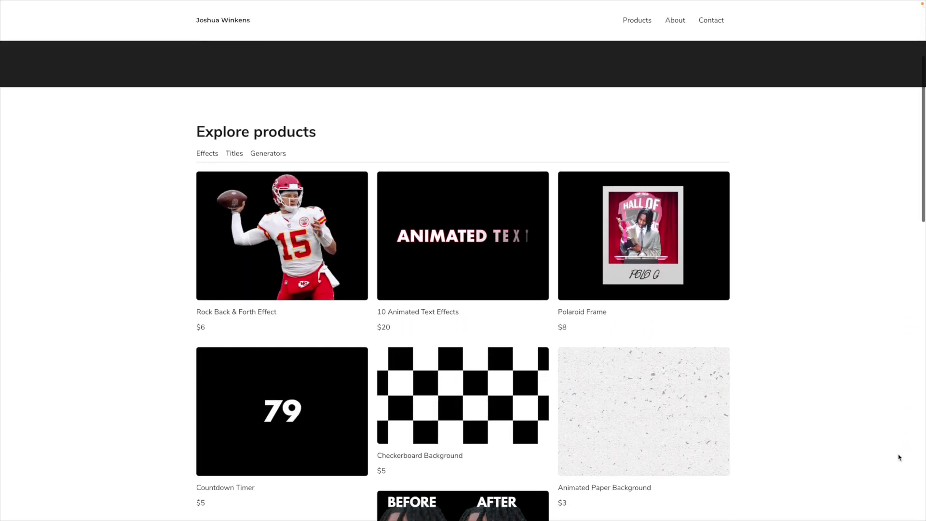
pyautogui.scroll(-5, 899, 457)
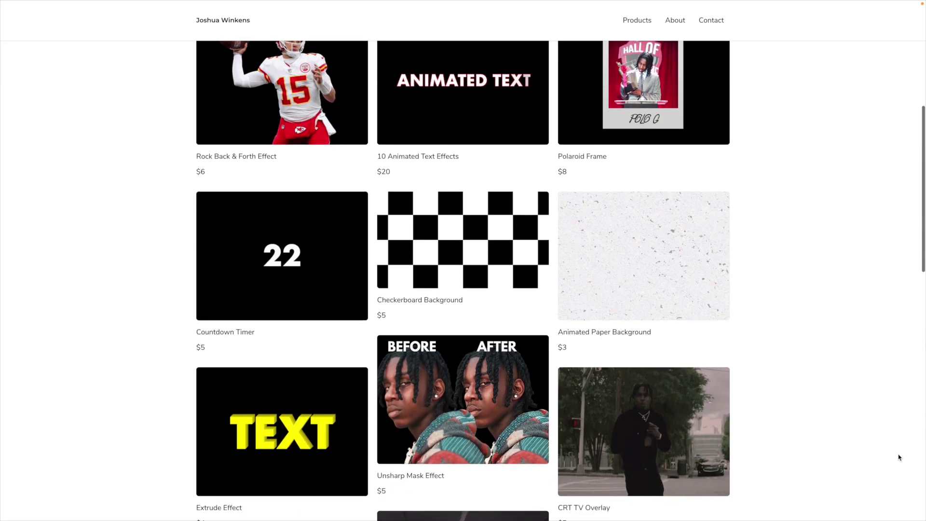
pyautogui.scroll(-3, 899, 457)
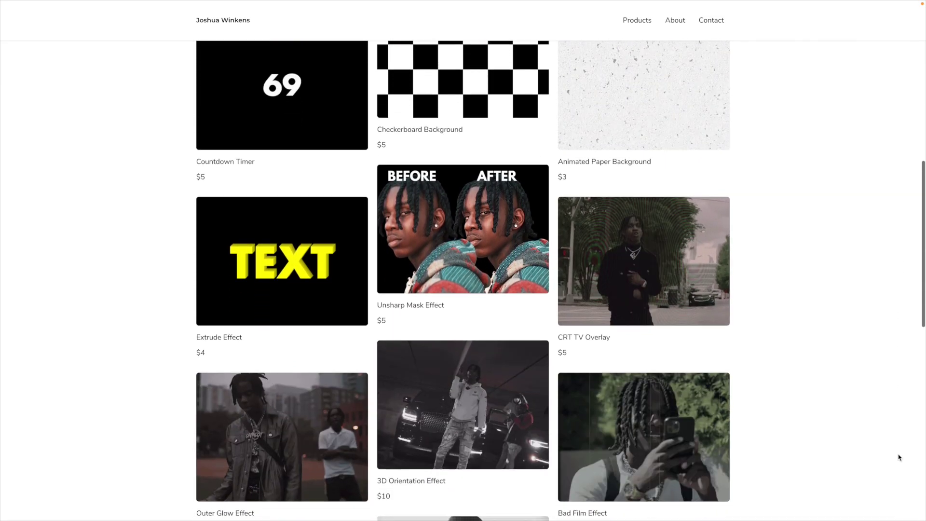
pyautogui.scroll(-2, 899, 457)
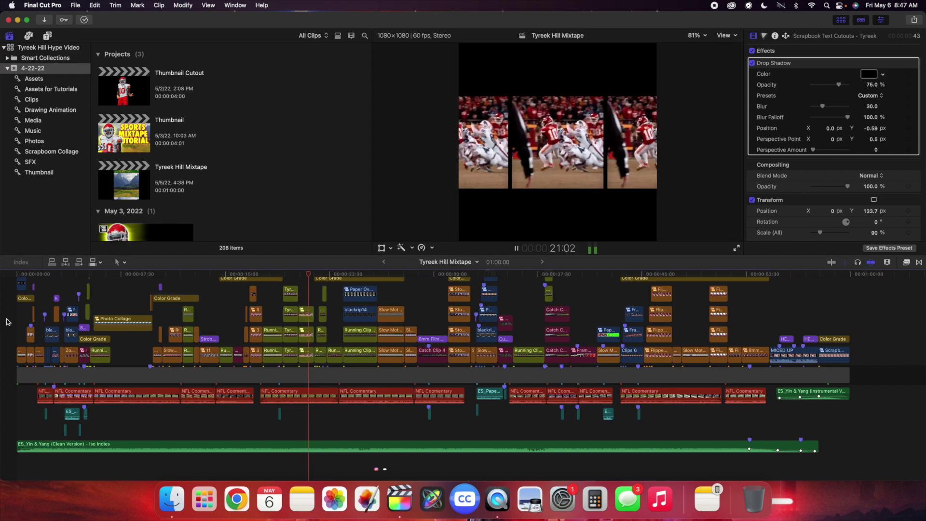